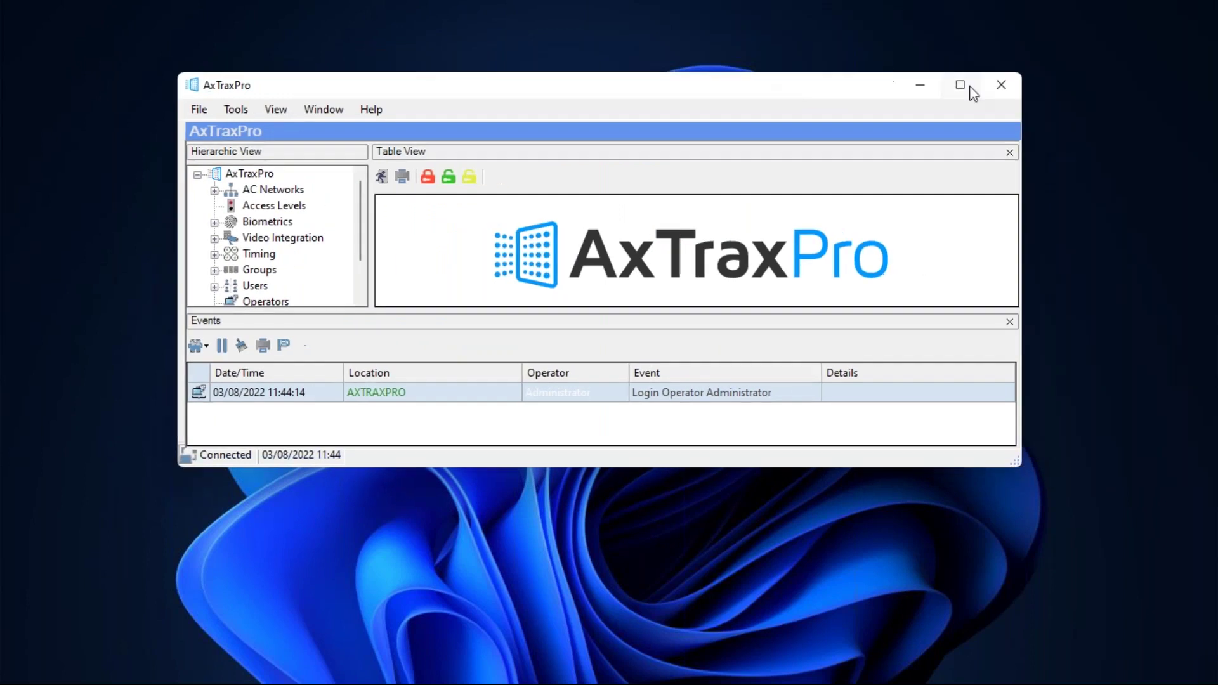
# Step: Maximize the console and display the Access Levels table listing levels 0 to 10 with user and reader totals
pyautogui.click(961, 85)
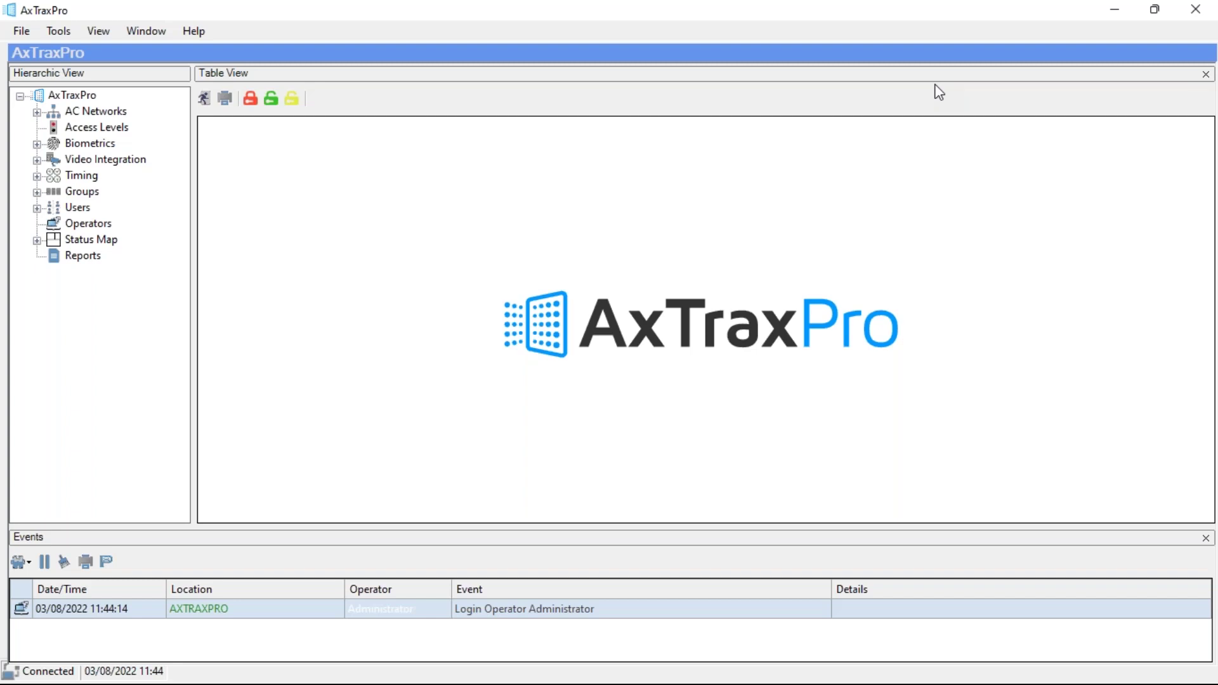
pyautogui.click(95, 129)
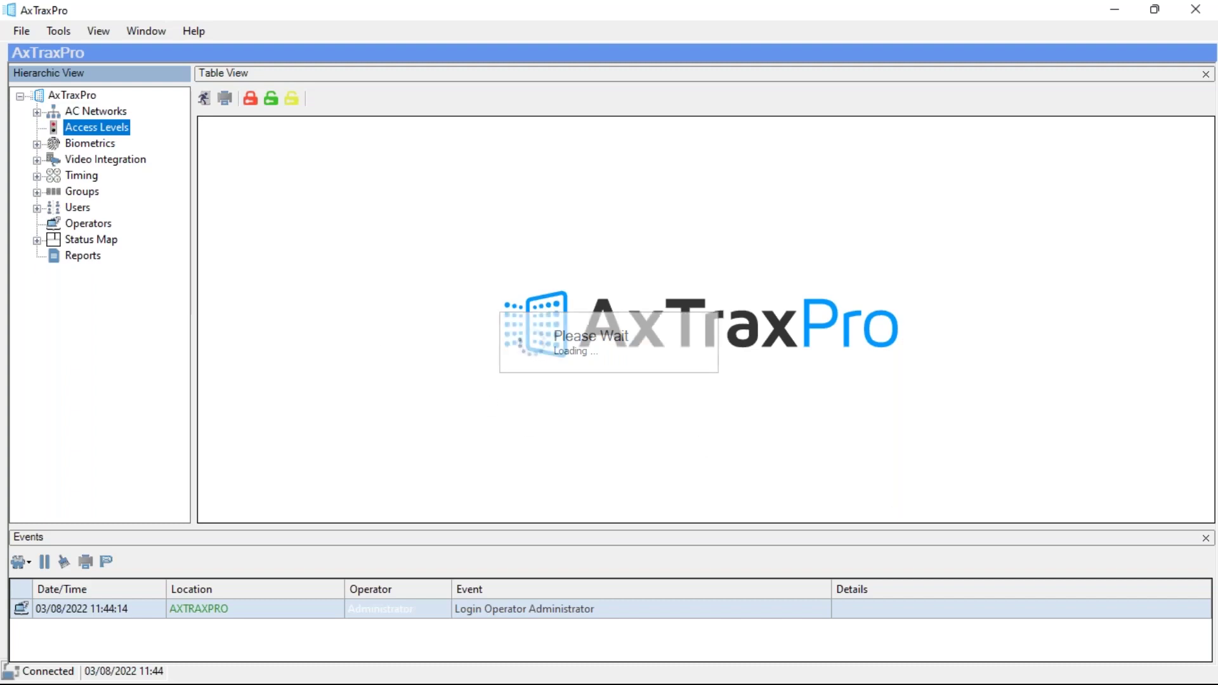
pyautogui.click(37, 112)
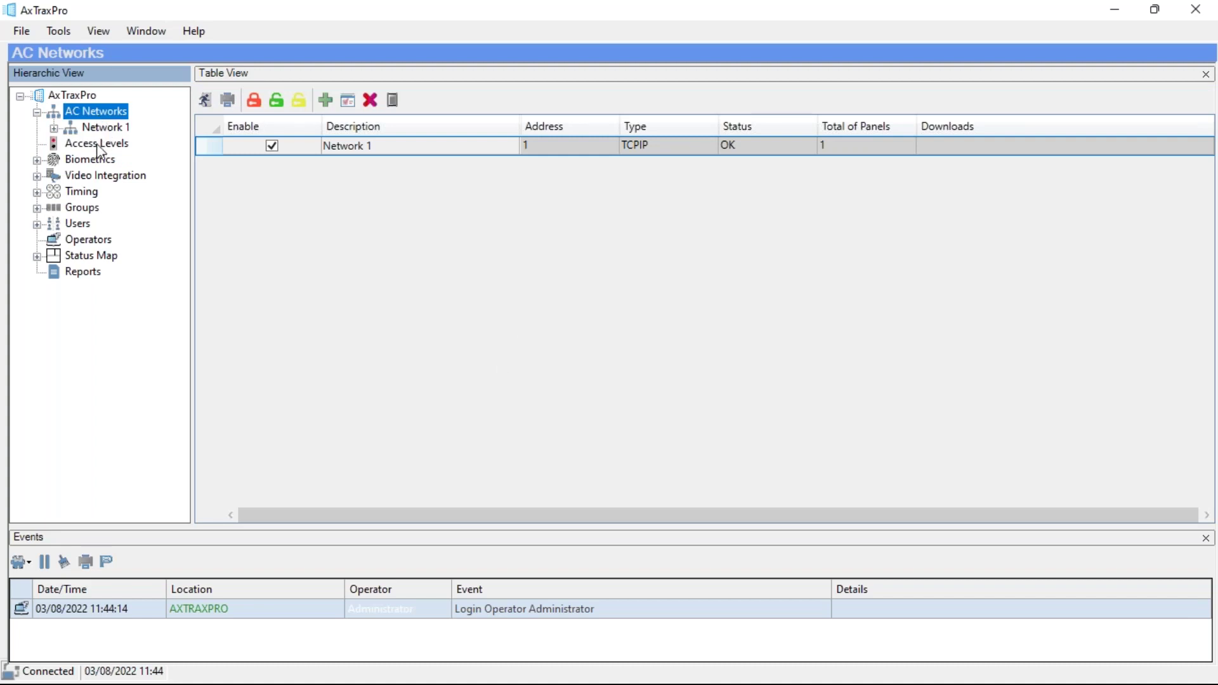
pyautogui.click(97, 146)
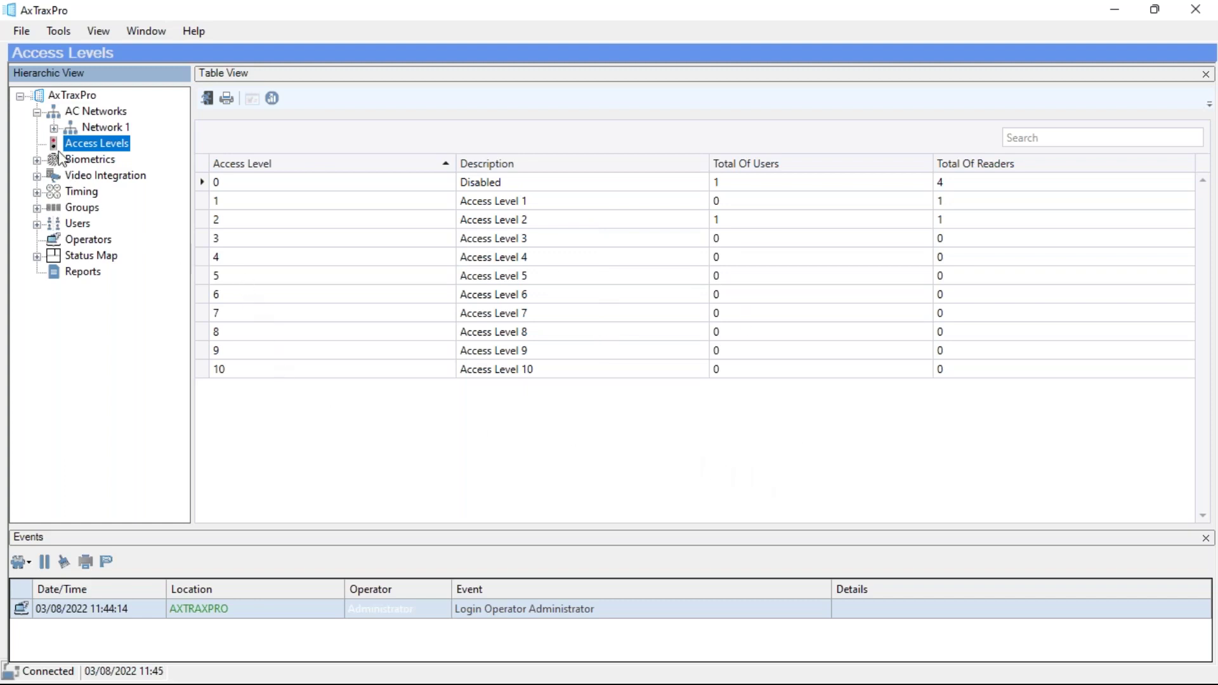
# Step: Expand Network 1 and panel AC-825IP to review the panel's output and reader status
pyautogui.click(54, 128)
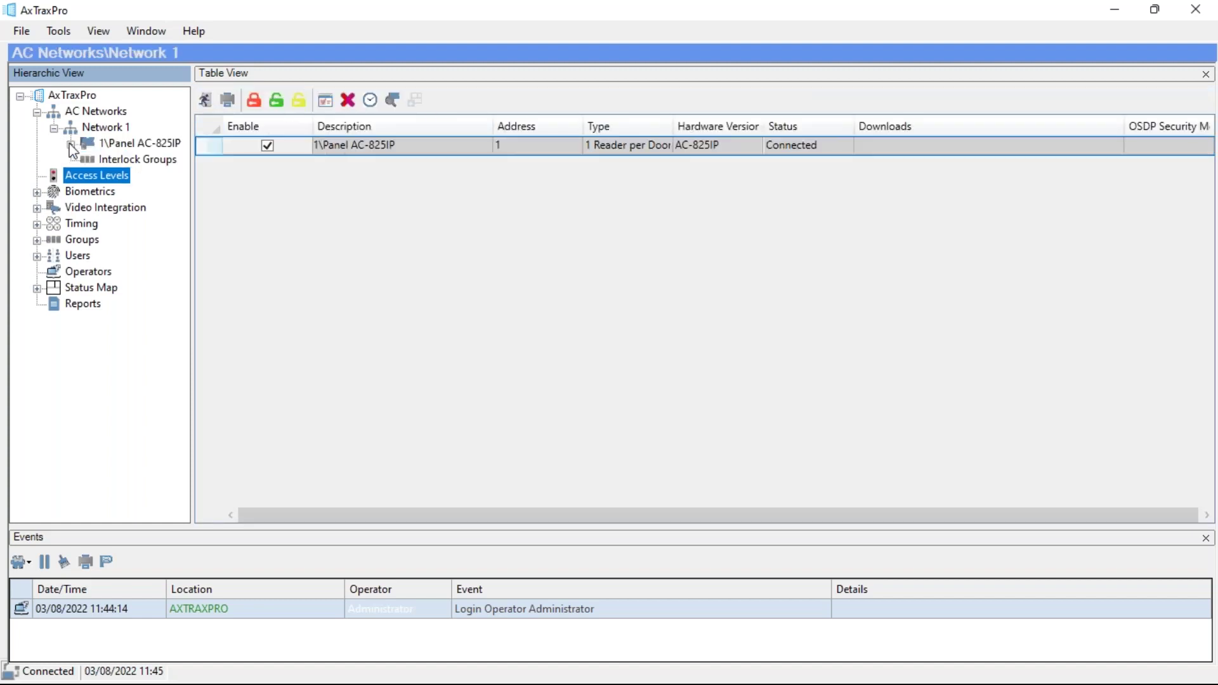
pyautogui.click(71, 144)
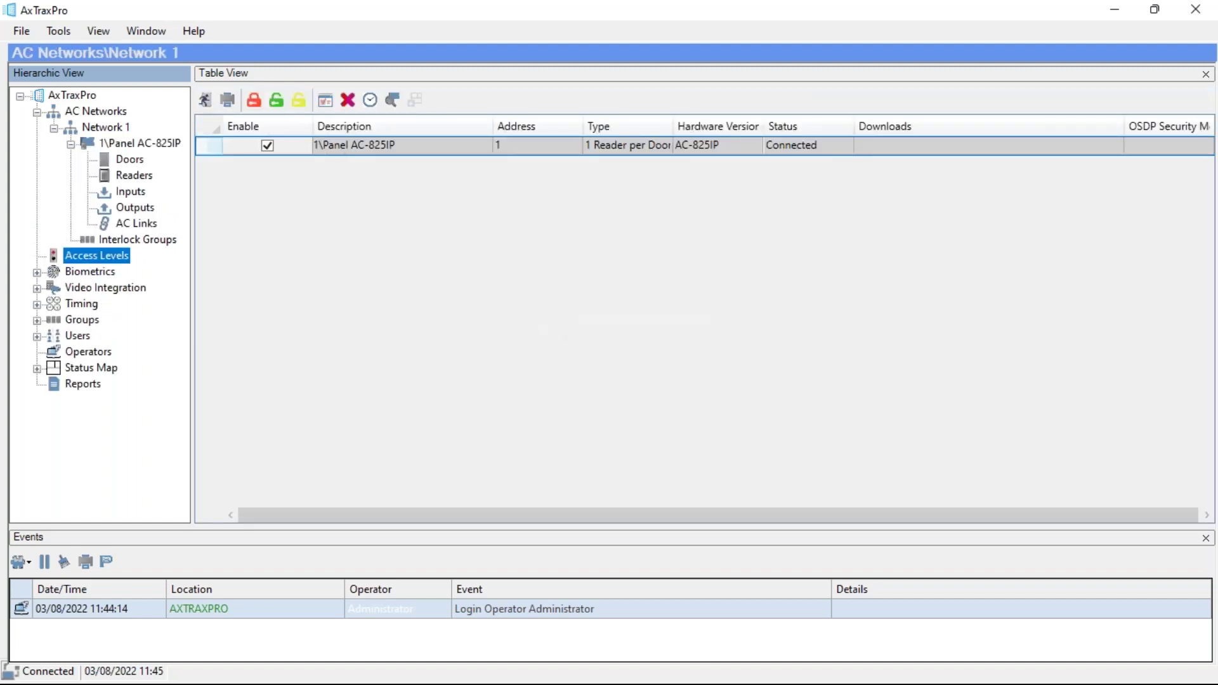
pyautogui.click(139, 144)
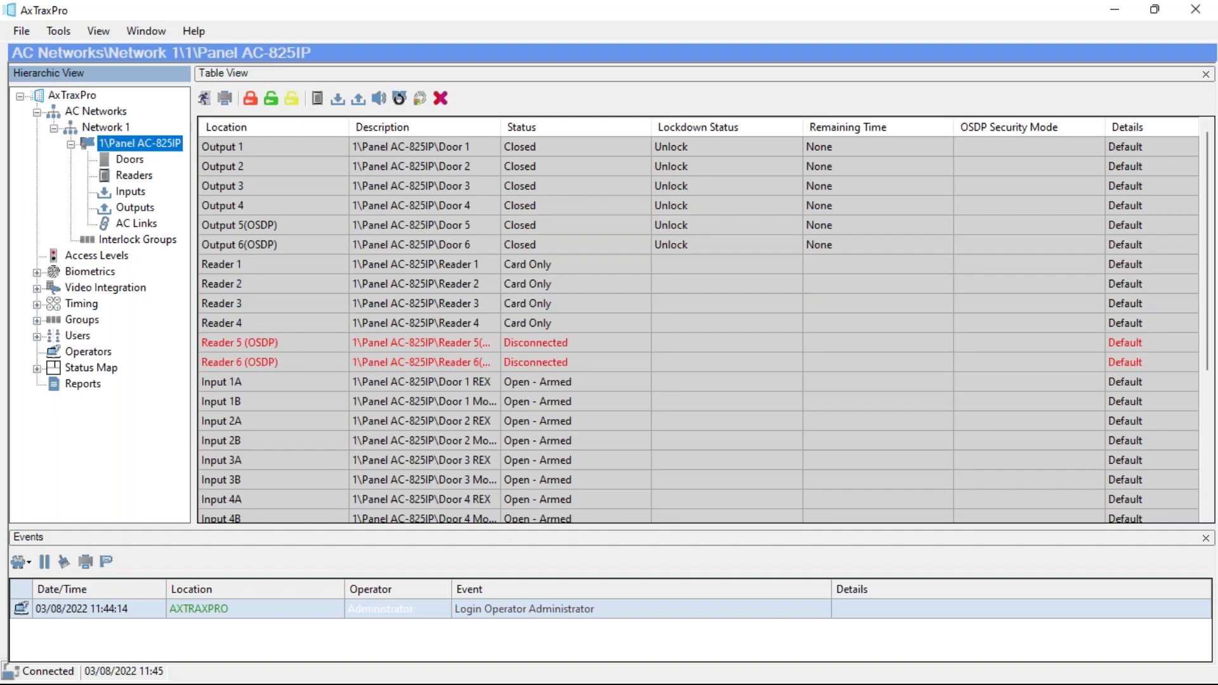
pyautogui.click(101, 127)
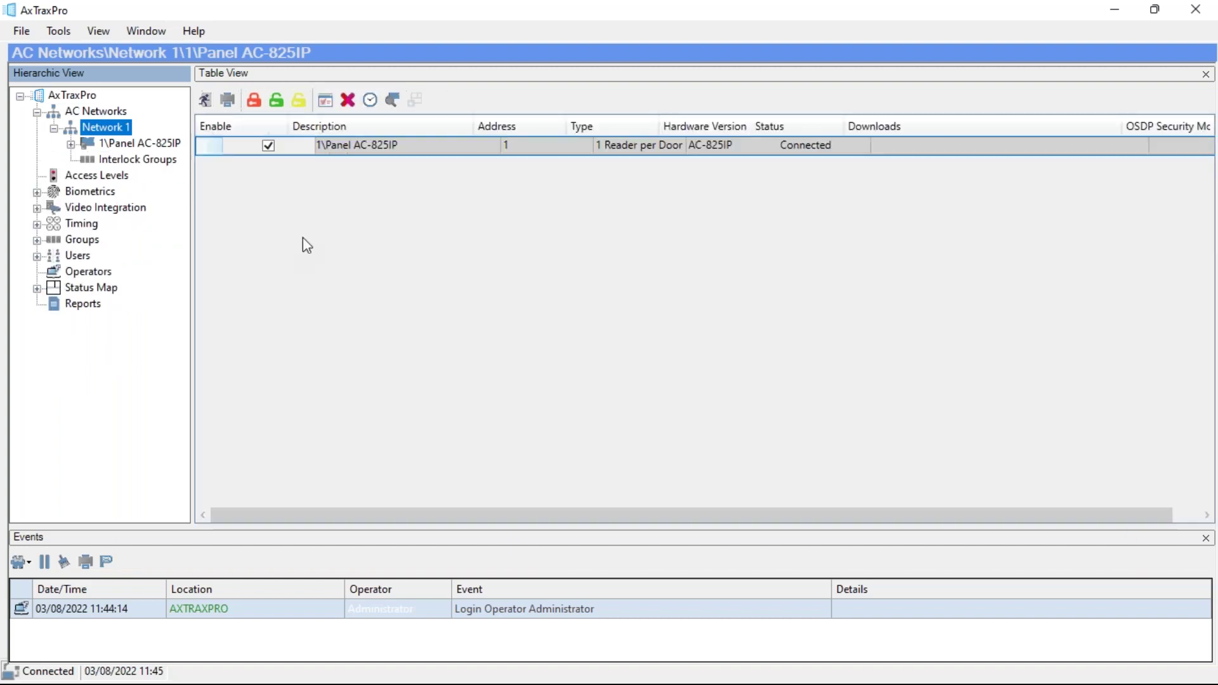
pyautogui.click(107, 144)
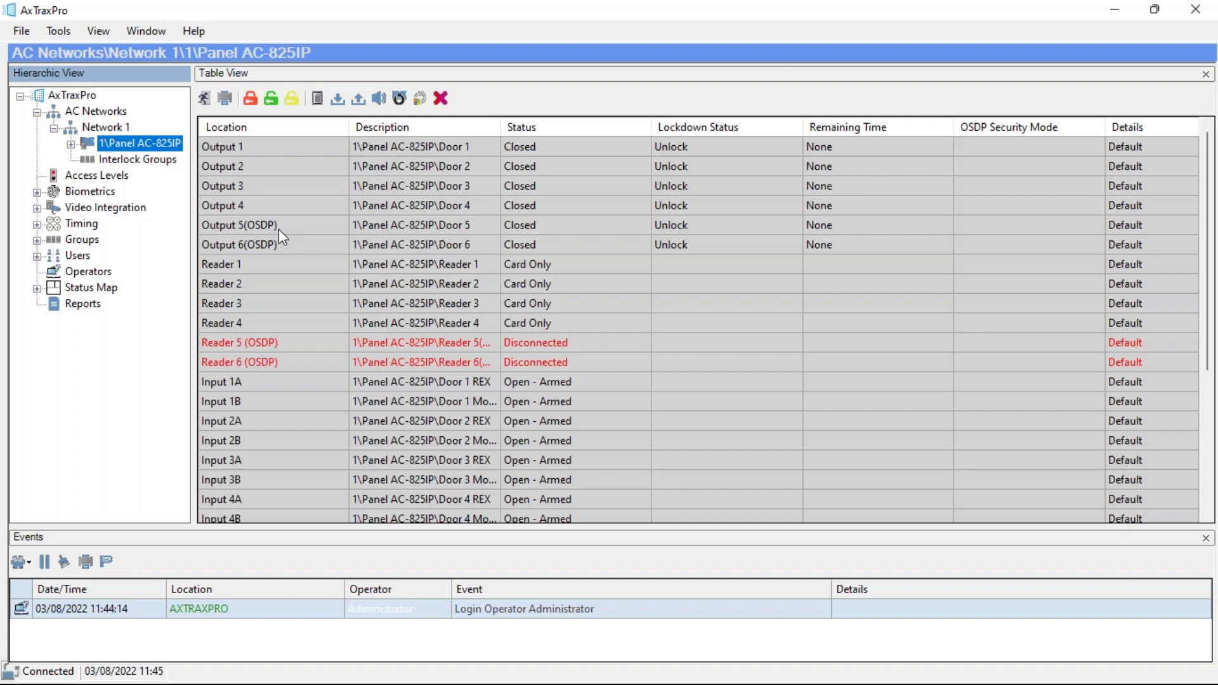
# Step: Show Network 1's panel list and widen the Type column to read the panel type
pyautogui.click(102, 111)
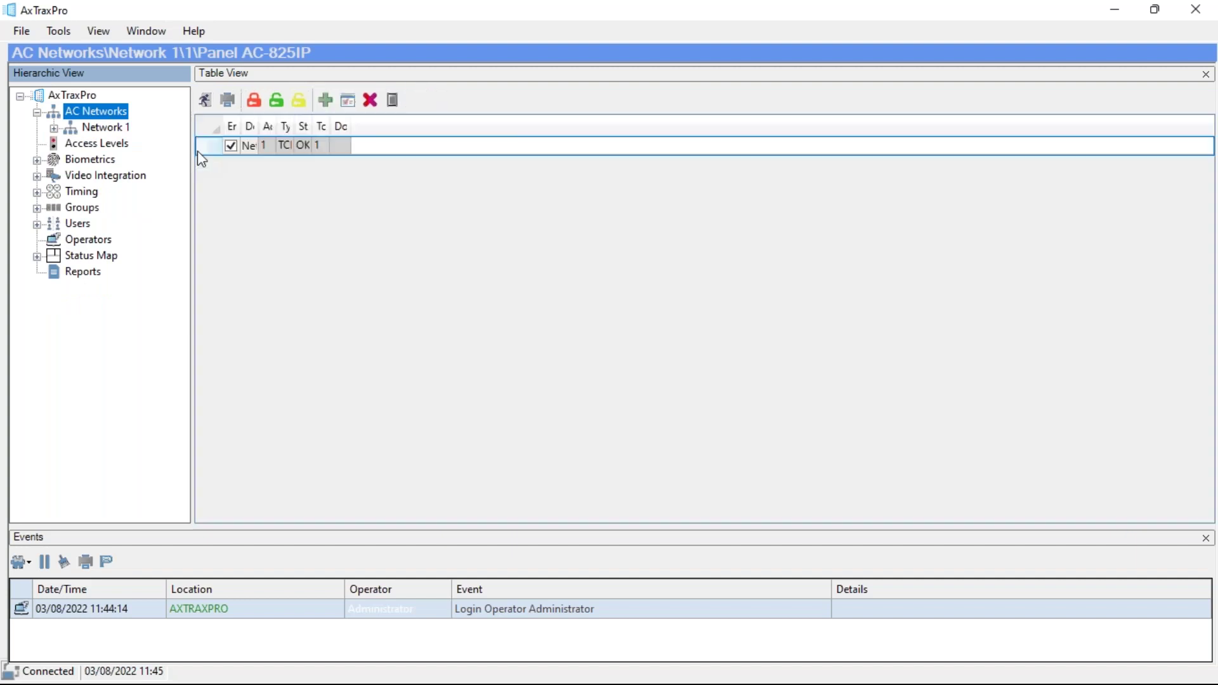
pyautogui.click(54, 128)
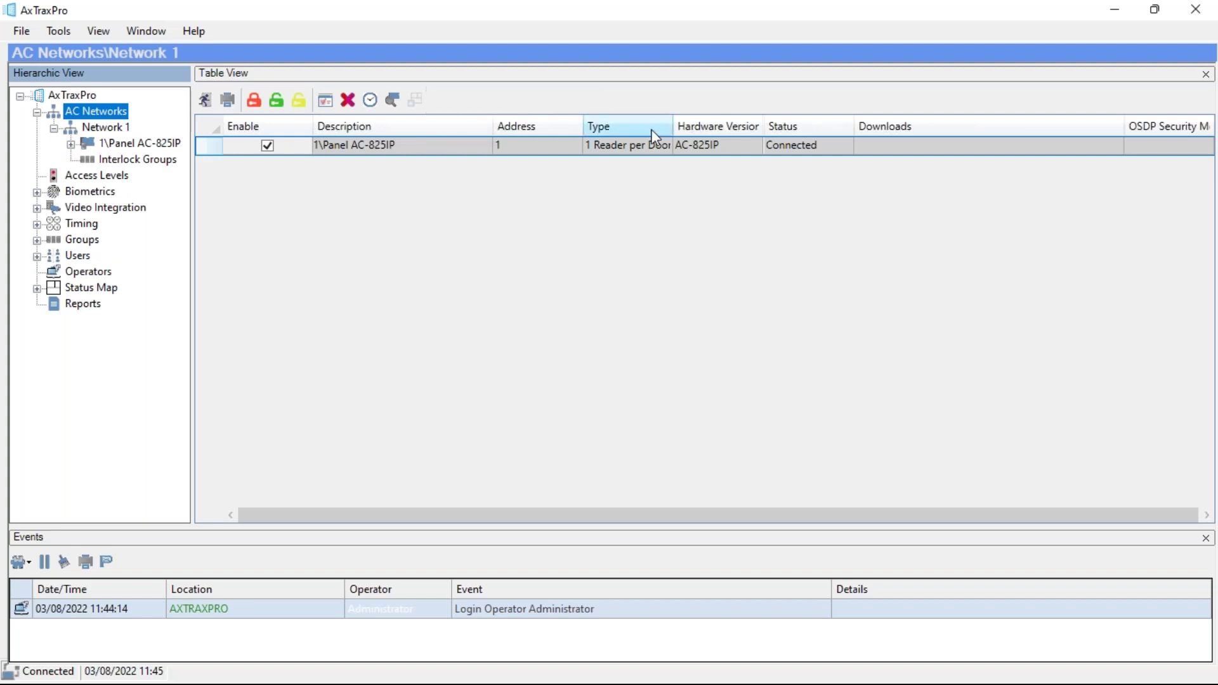
pyautogui.moveTo(673, 125); pyautogui.dragTo(696, 123)
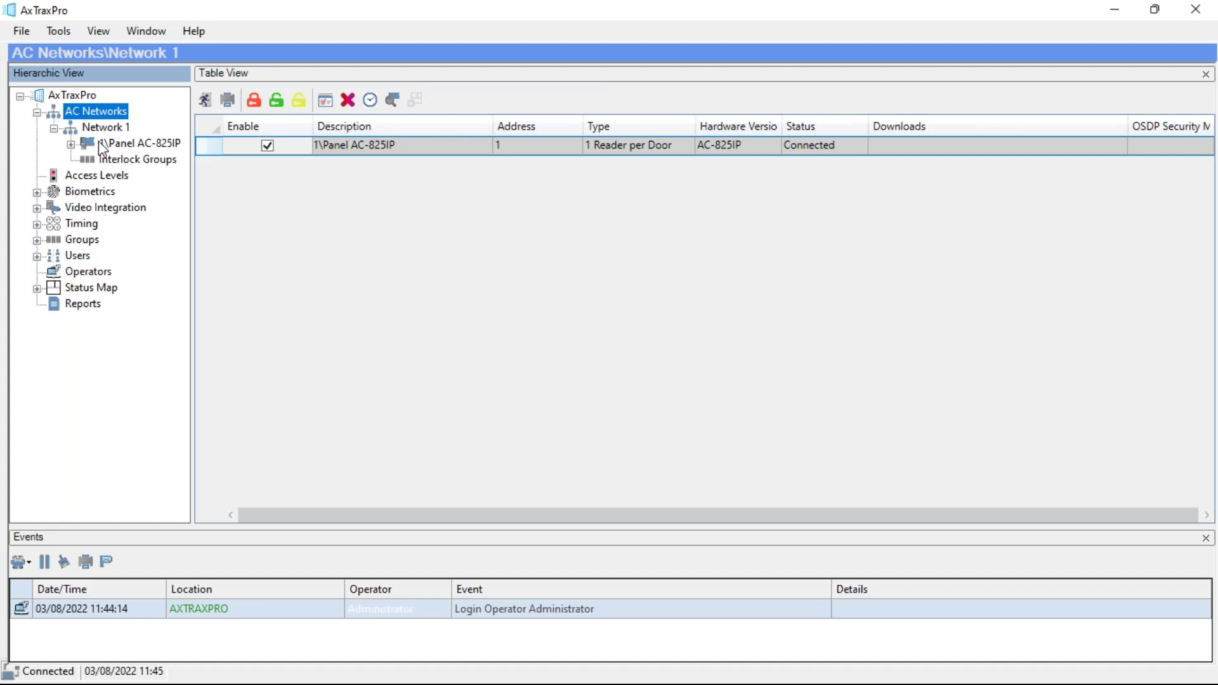
# Step: Momentarily open all six AC-825IP doors for 4 seconds using Manual Door Operation
pyautogui.click(211, 105)
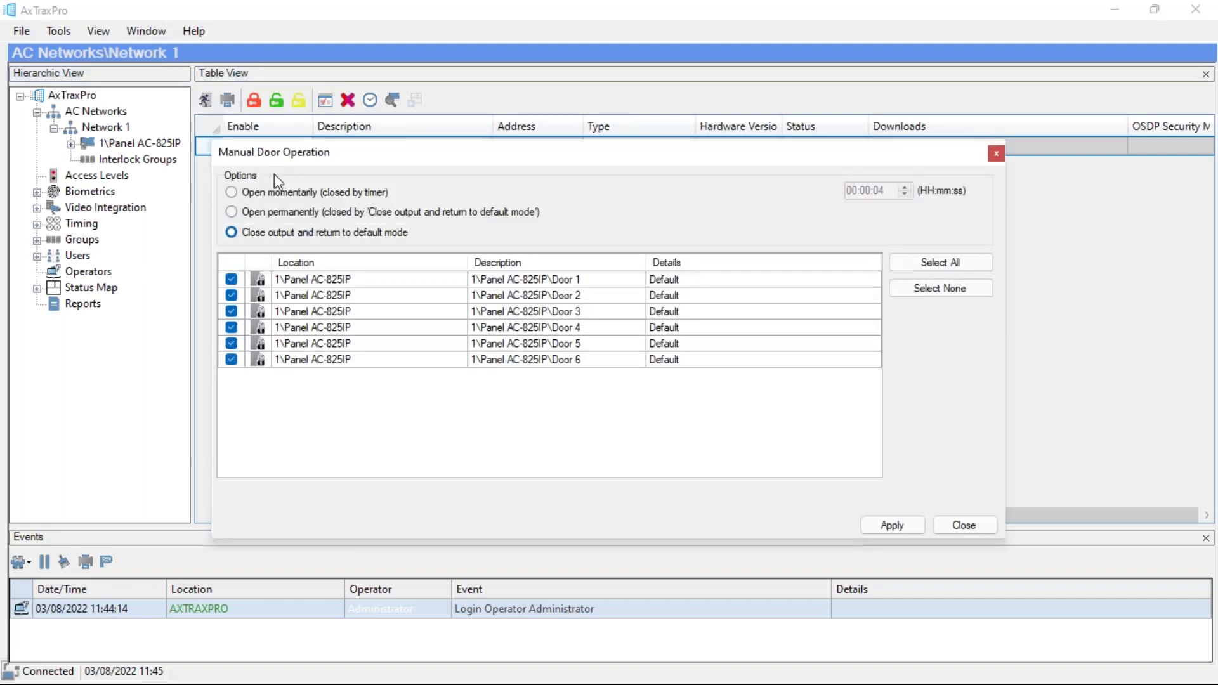
pyautogui.click(309, 195)
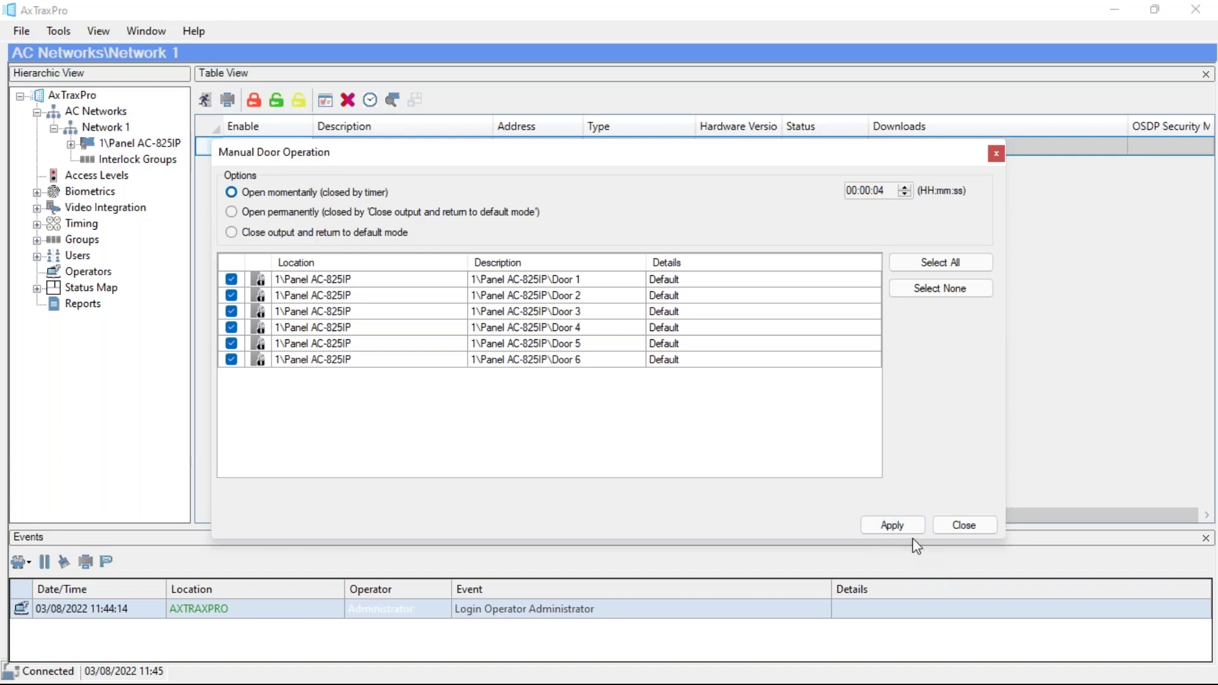
pyautogui.click(895, 527)
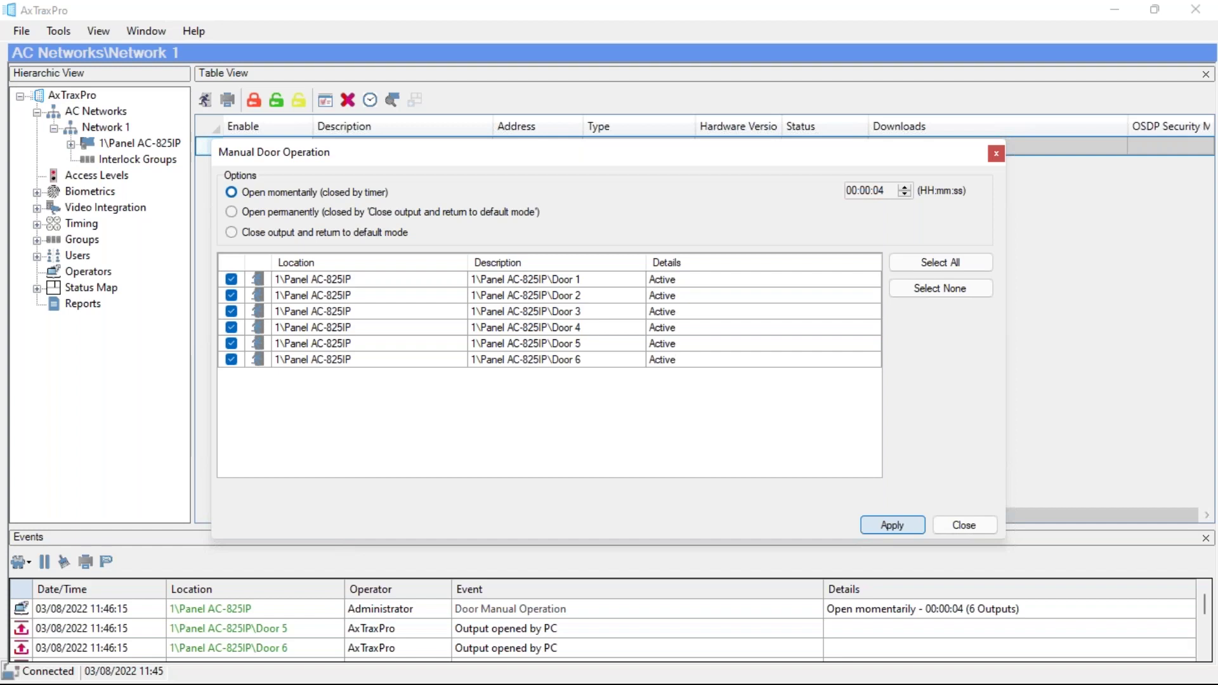
pyautogui.click(964, 526)
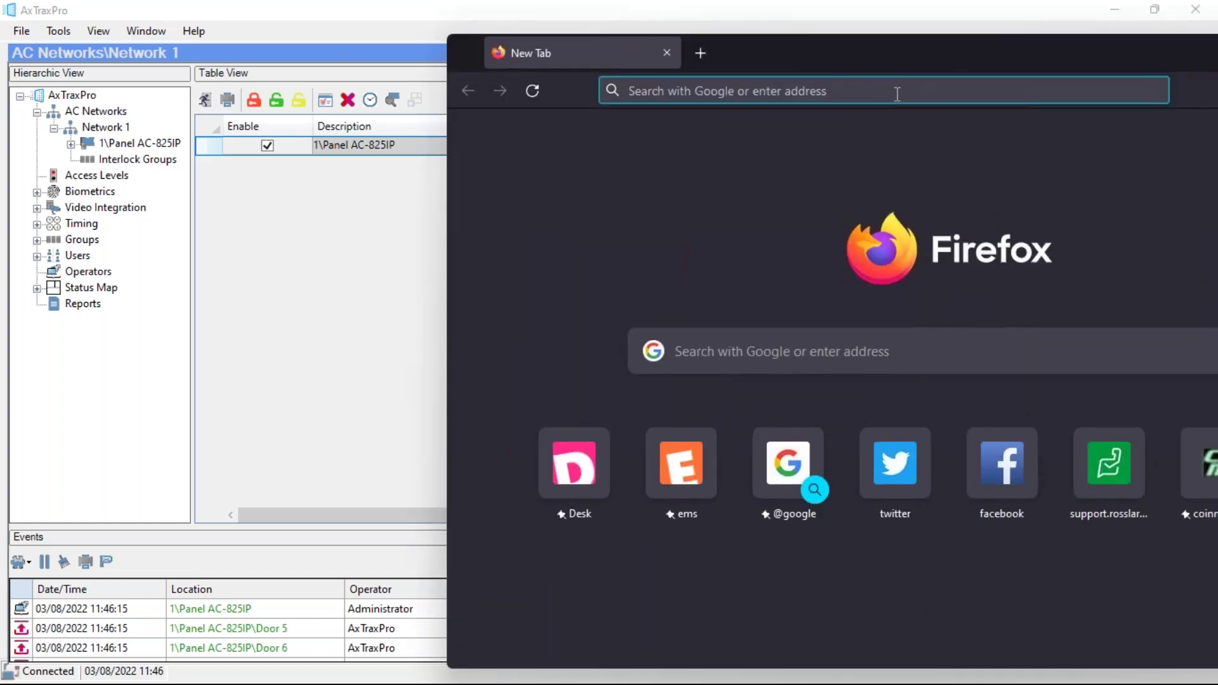
# Step: Maximize Firefox and go to the autocompleted axtraxpro:3000 web client address
pyautogui.click(897, 94)
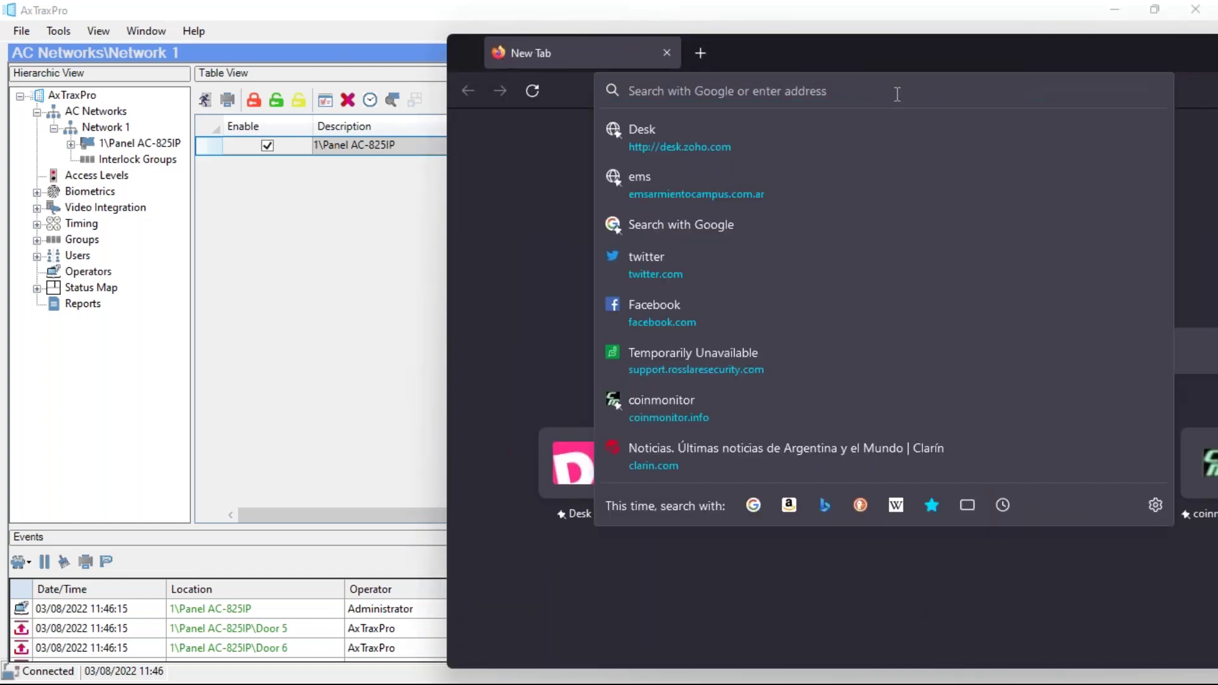
pyautogui.moveTo(941, 47); pyautogui.dragTo(596, 48)
pyautogui.click(1046, 50)
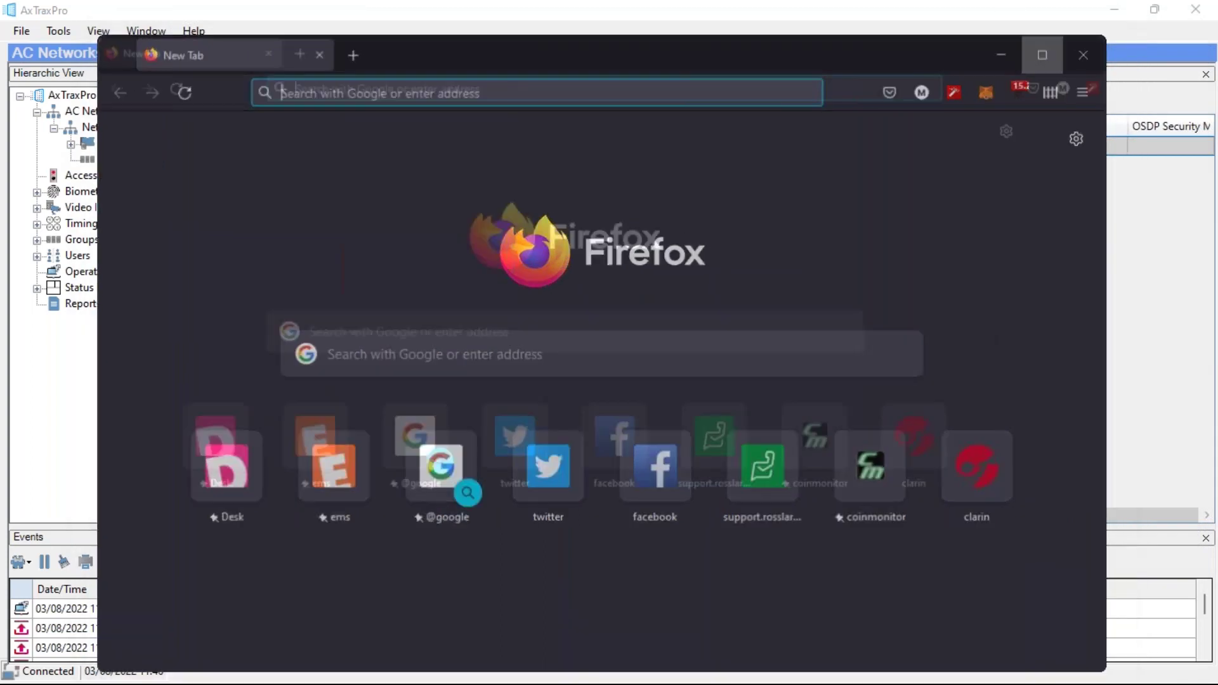
pyautogui.click(506, 54)
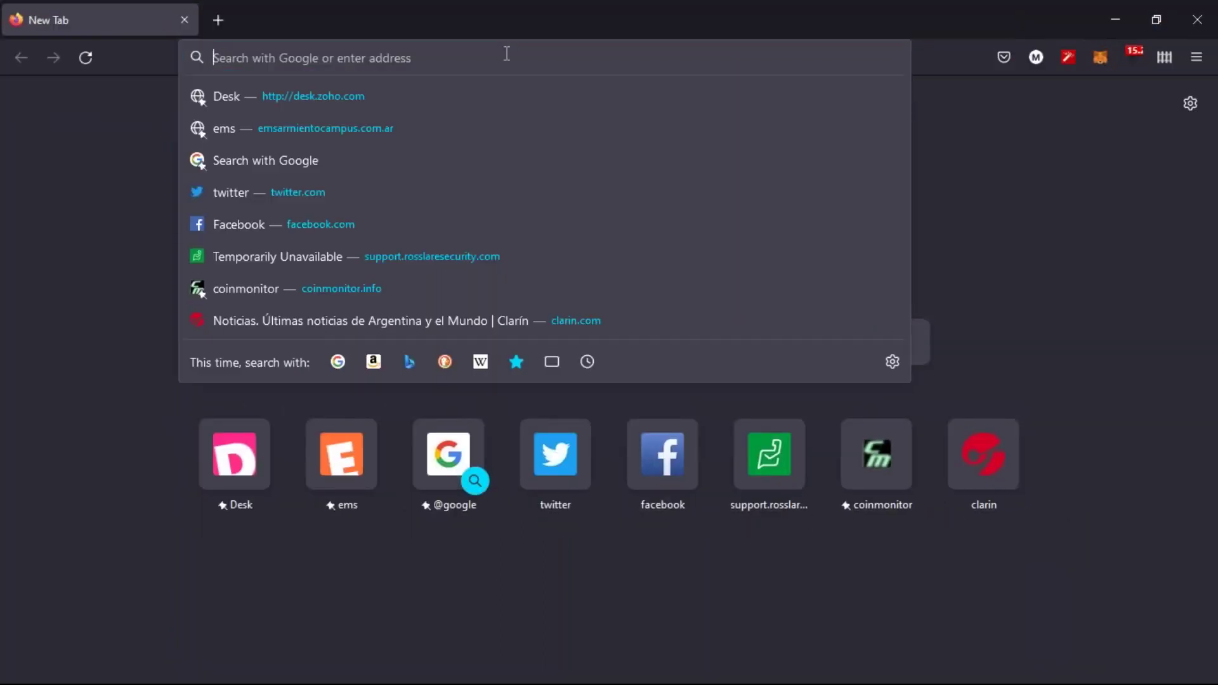
pyautogui.write('axt')
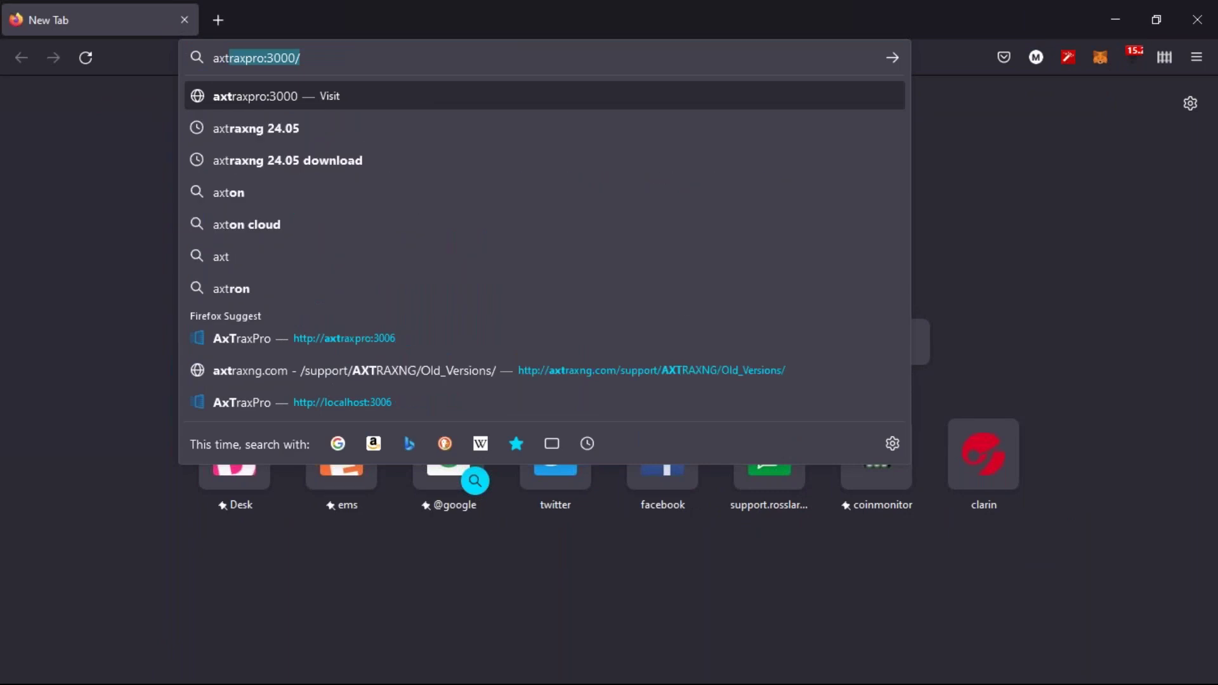
pyautogui.press('Return')
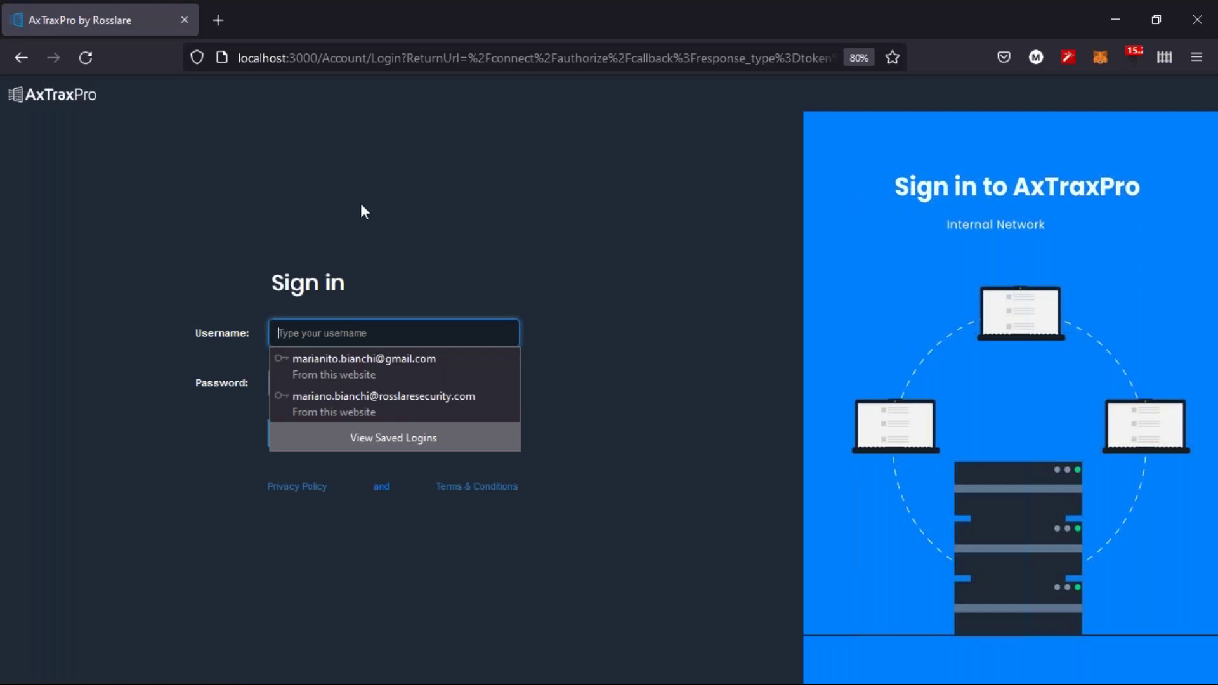
# Step: Sign in to AxTraxPro Web with the second saved login to reach the Doors page
pyautogui.click(399, 186)
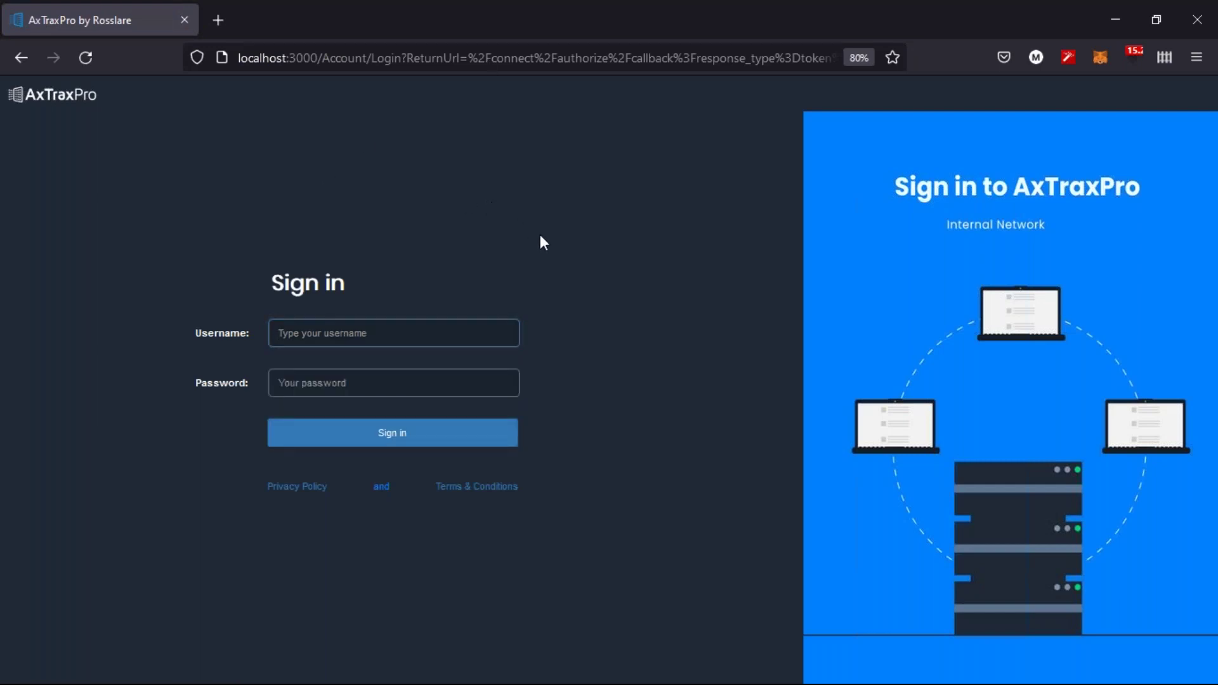
pyautogui.click(365, 336)
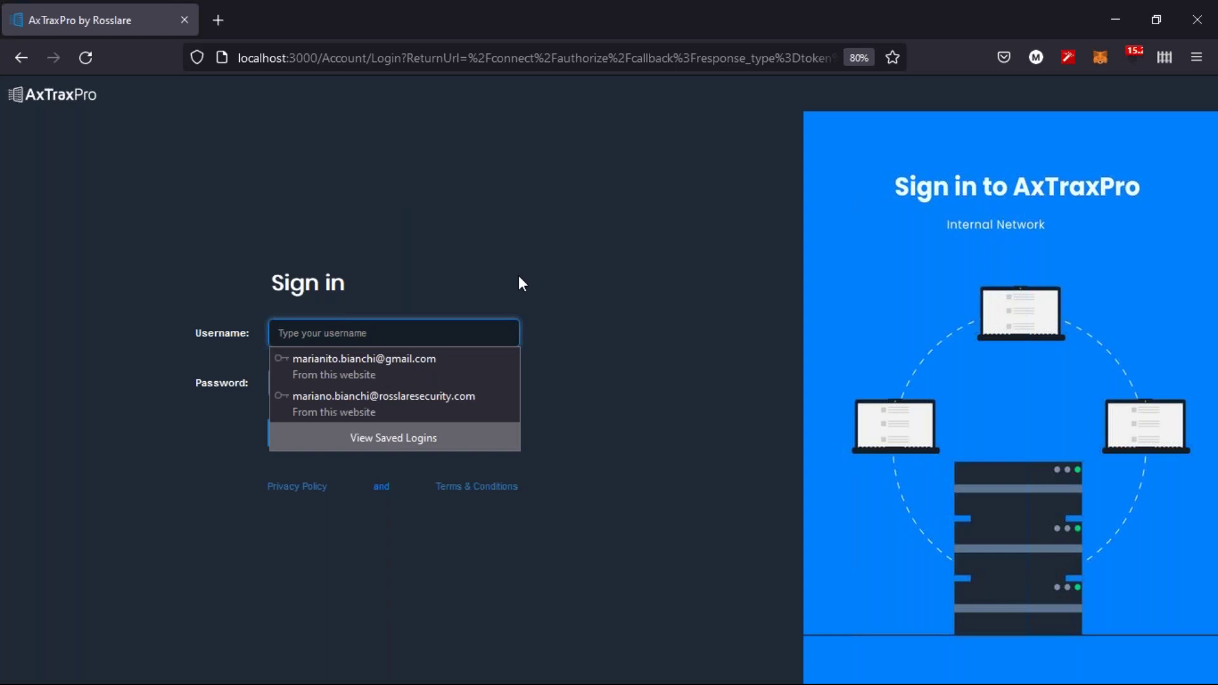
pyautogui.press('Down')
pyautogui.press('Down')
pyautogui.press('Return')
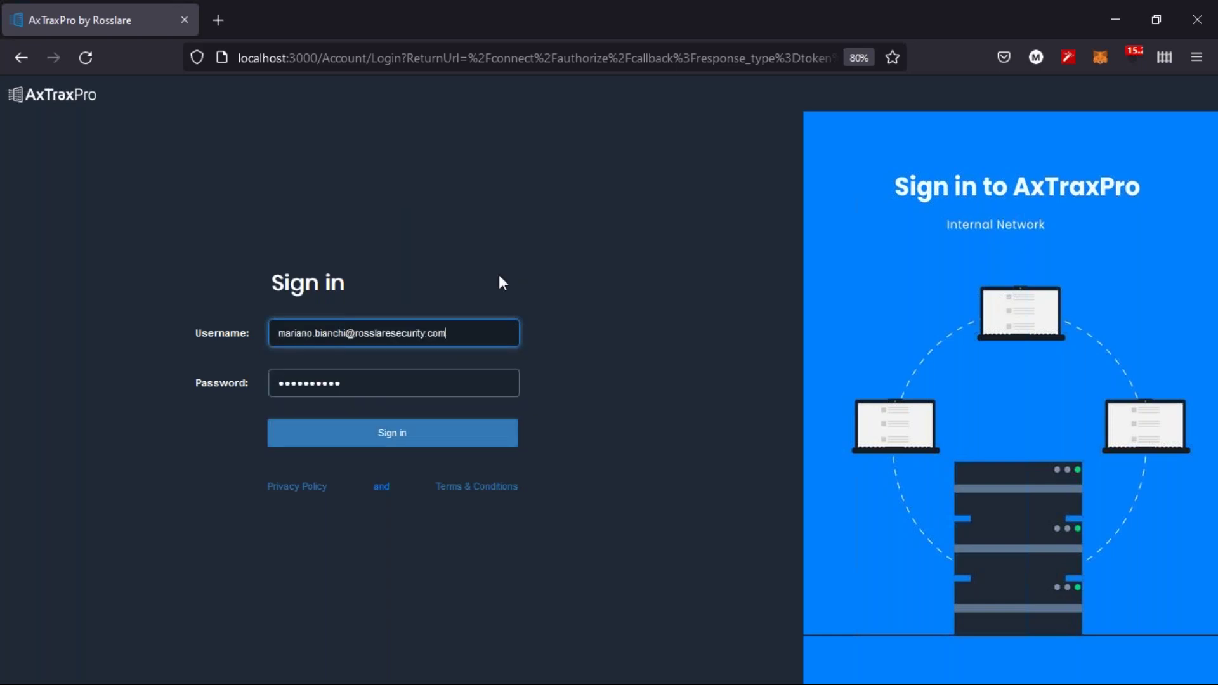
pyautogui.click(394, 431)
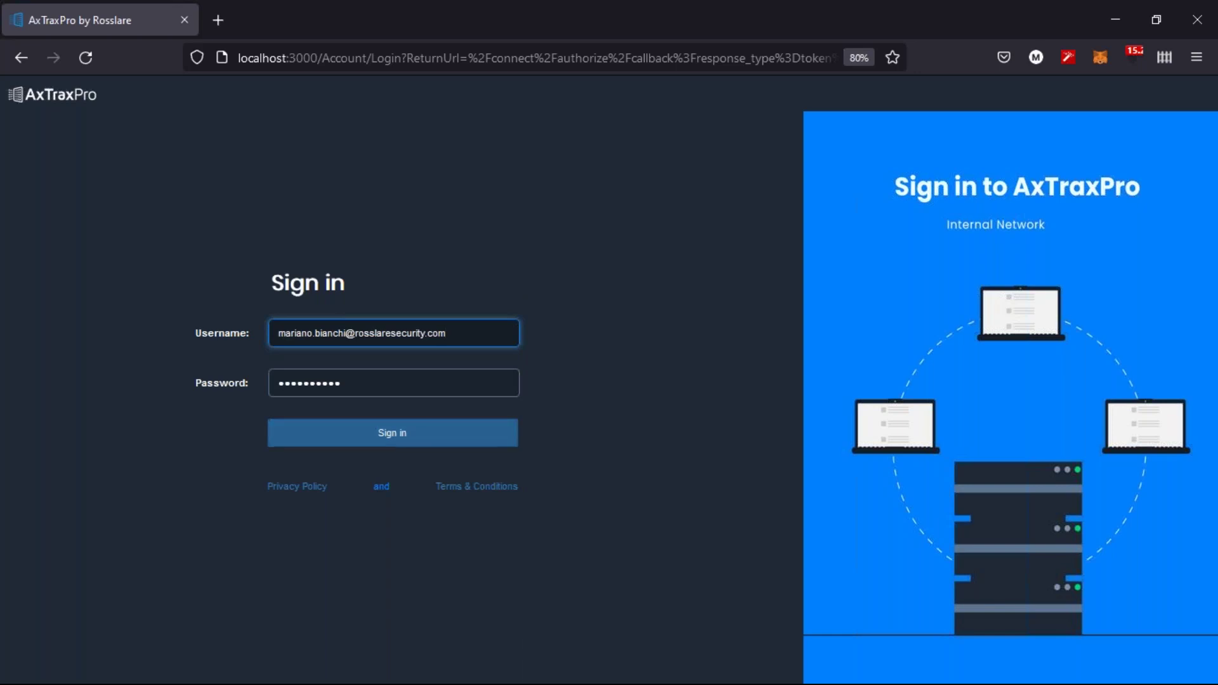
pyautogui.click(390, 442)
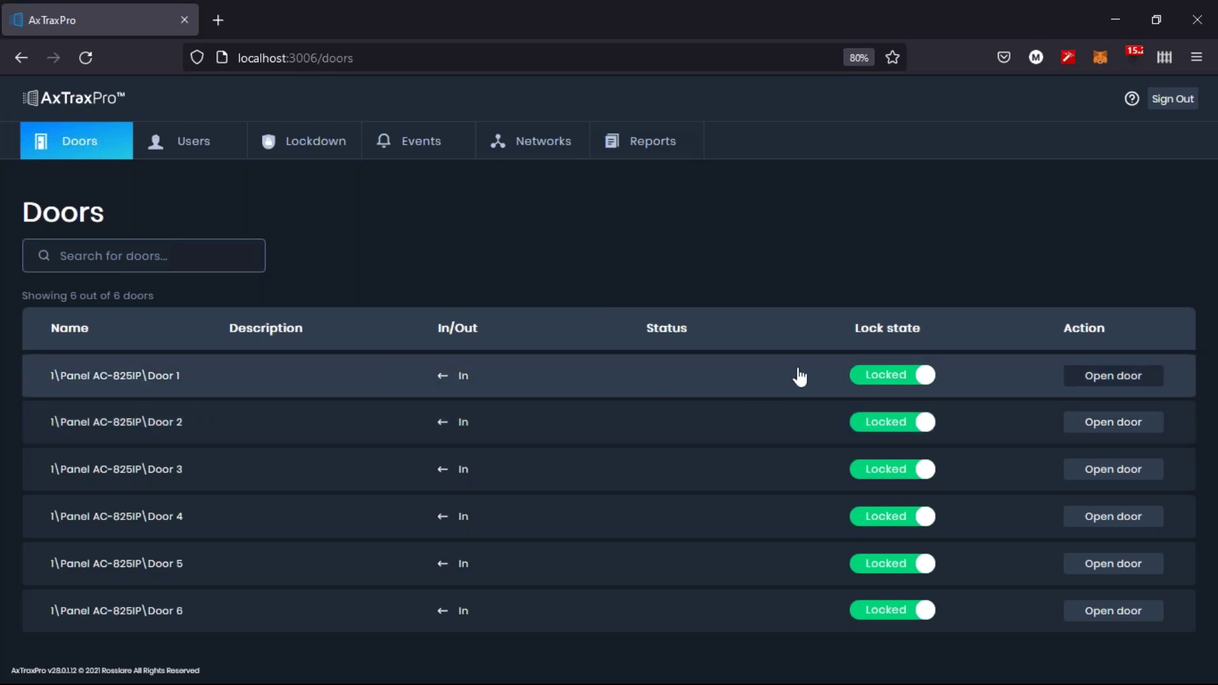
# Step: Unlock Door 1 with a timed duration of 00:04 (four seconds)
pyautogui.click(909, 383)
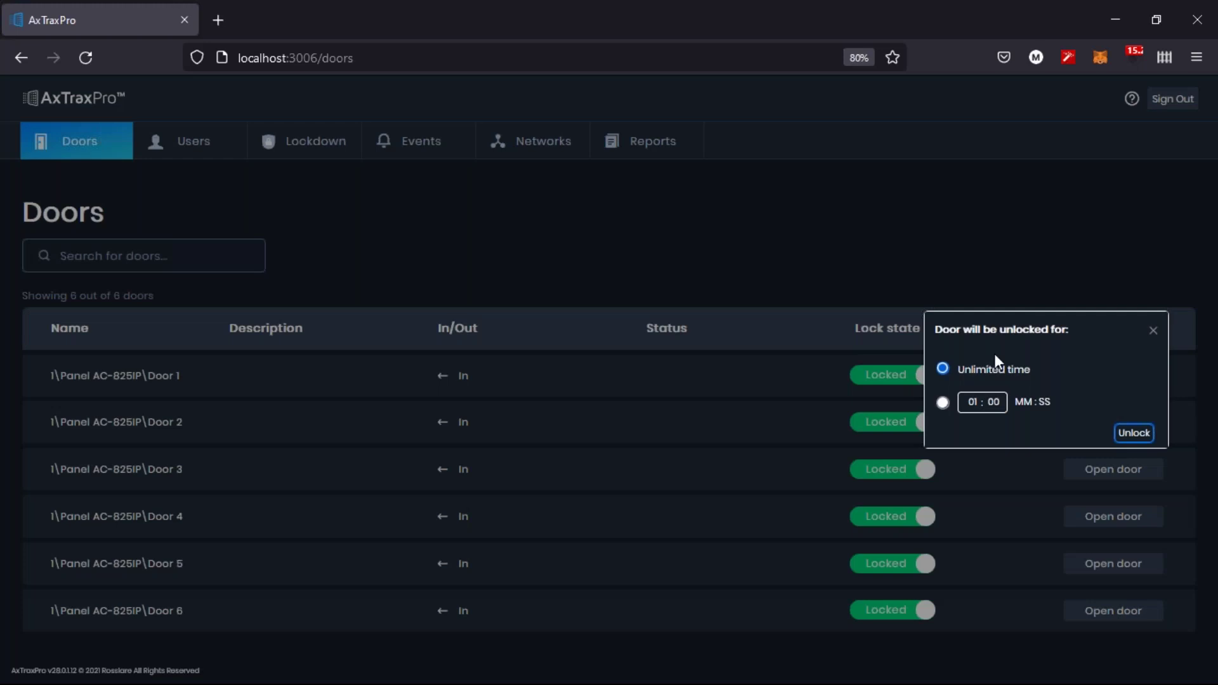
pyautogui.click(973, 405)
pyautogui.write('0: 4')
pyautogui.click(1122, 435)
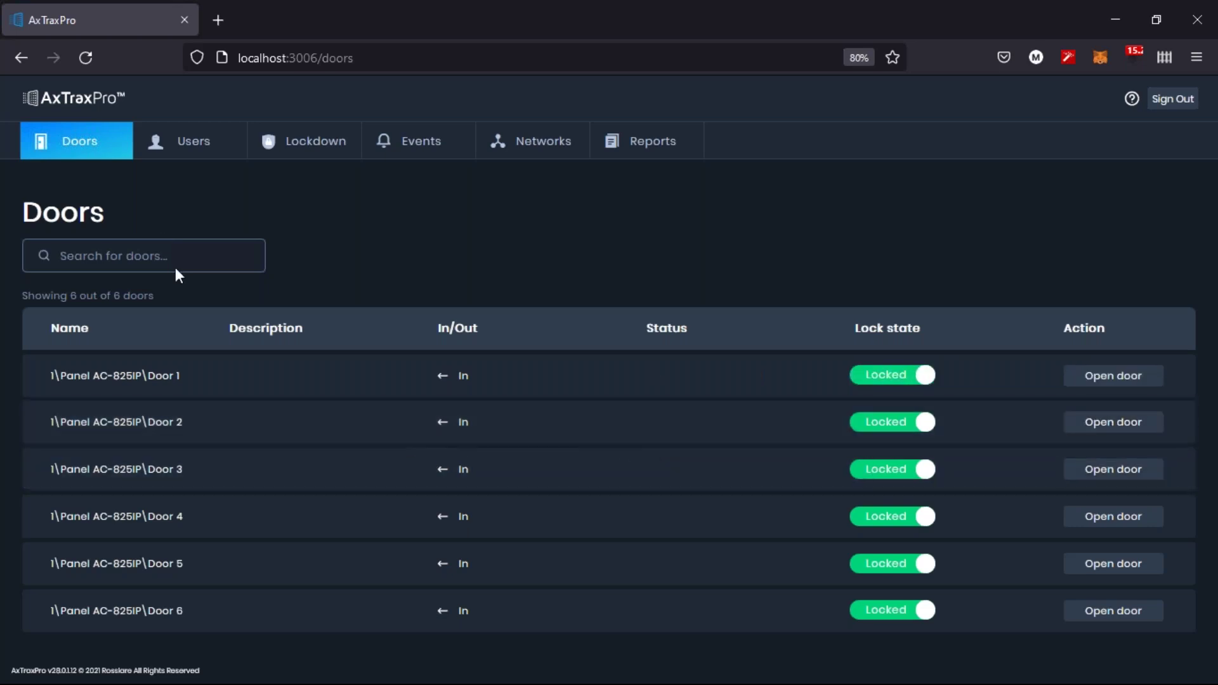
# Step: Filter the door list for Door 6, then clear the search
pyautogui.click(161, 247)
pyautogui.write('do')
pyautogui.press('BackSpace')
pyautogui.press('BackSpace')
pyautogui.write('6')
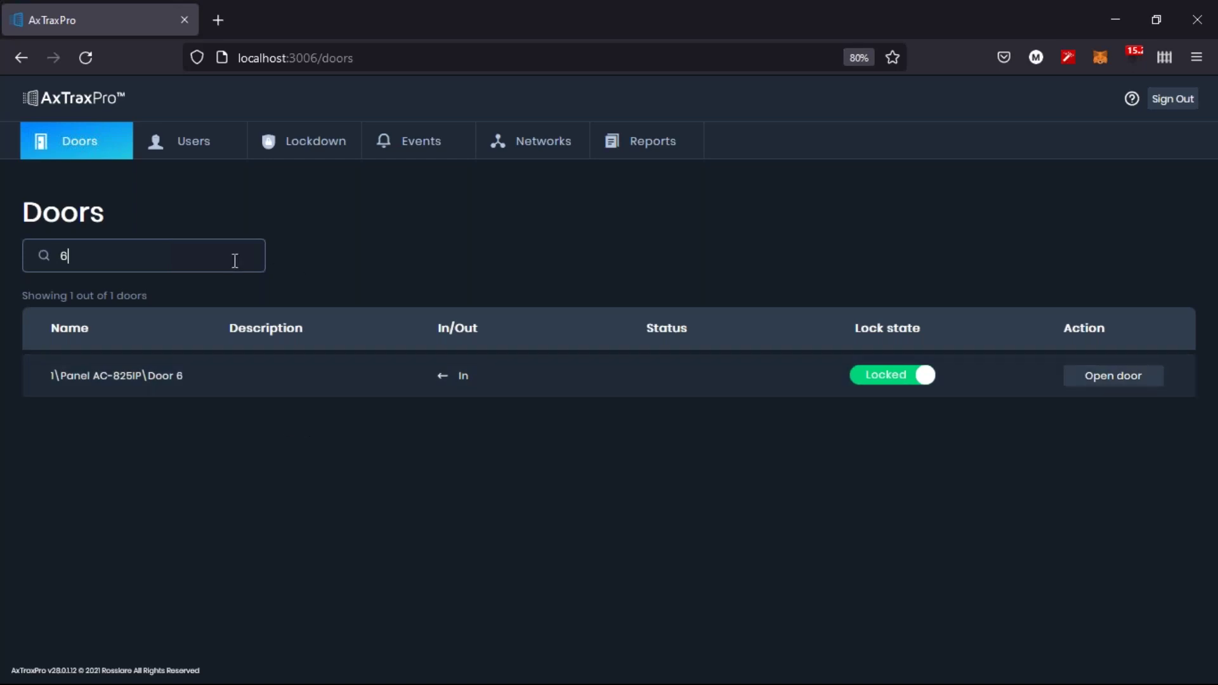
pyautogui.press('BackSpace')
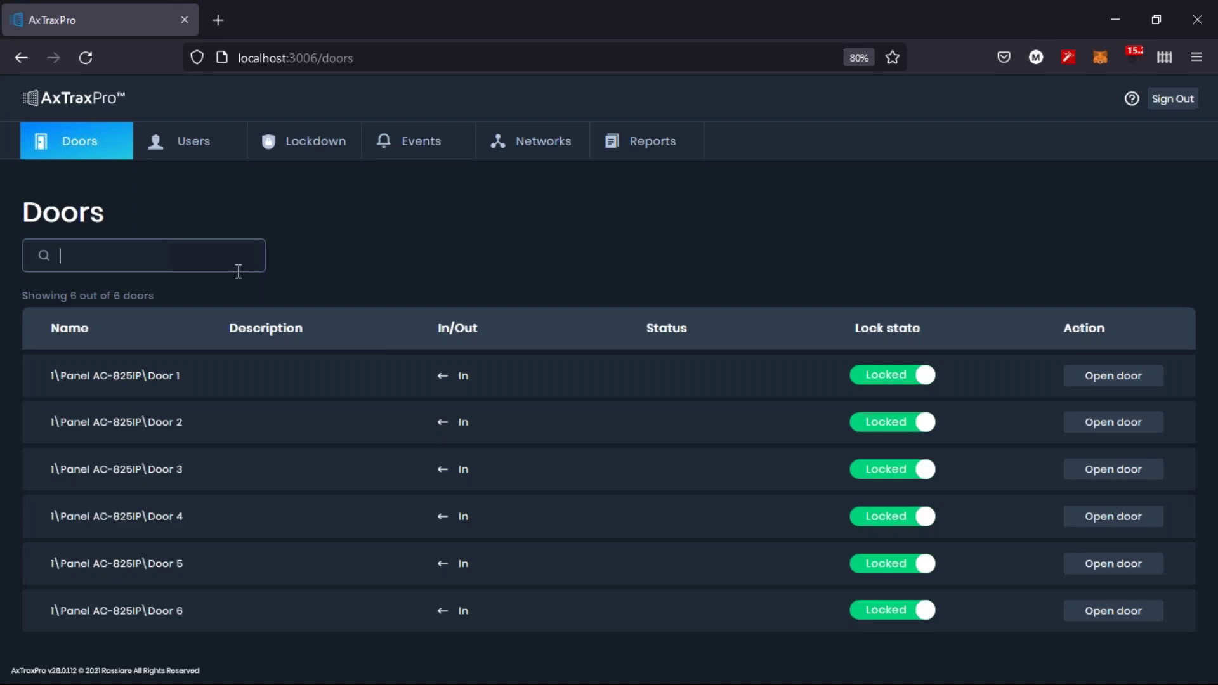
# Step: View the web client's Users page, then switch back to the AxTraxPro desktop client
pyautogui.click(194, 145)
pyautogui.click(193, 145)
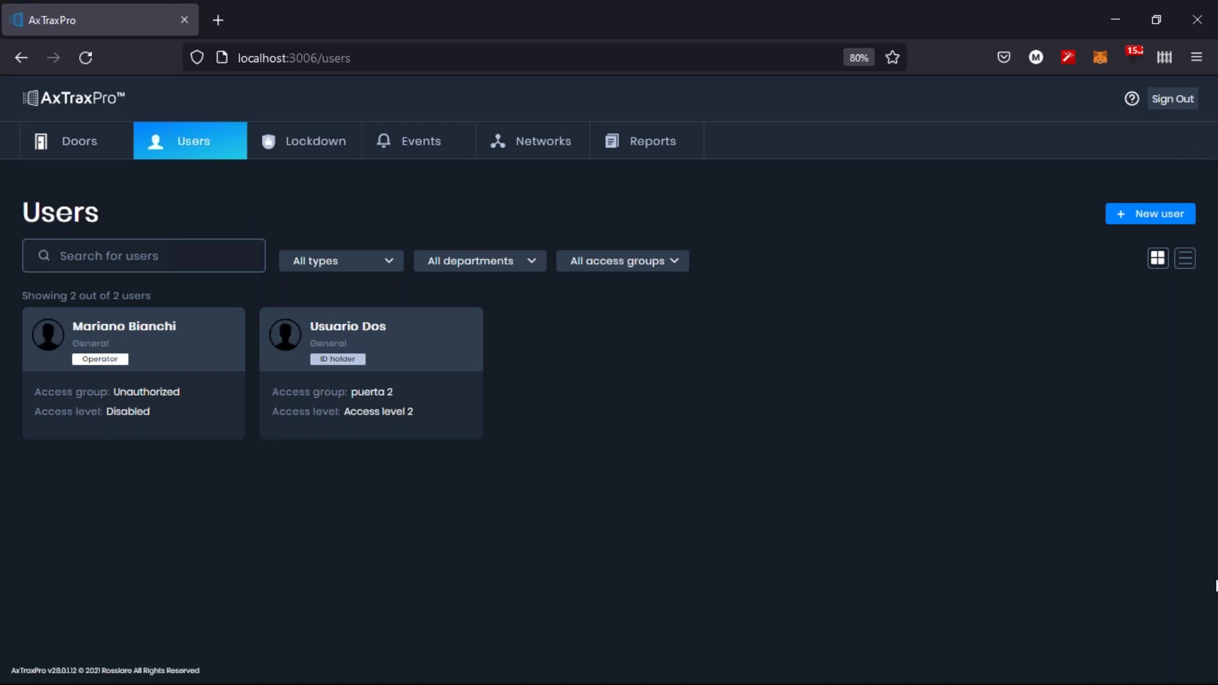
pyautogui.hotkey('alt', 'Tab')
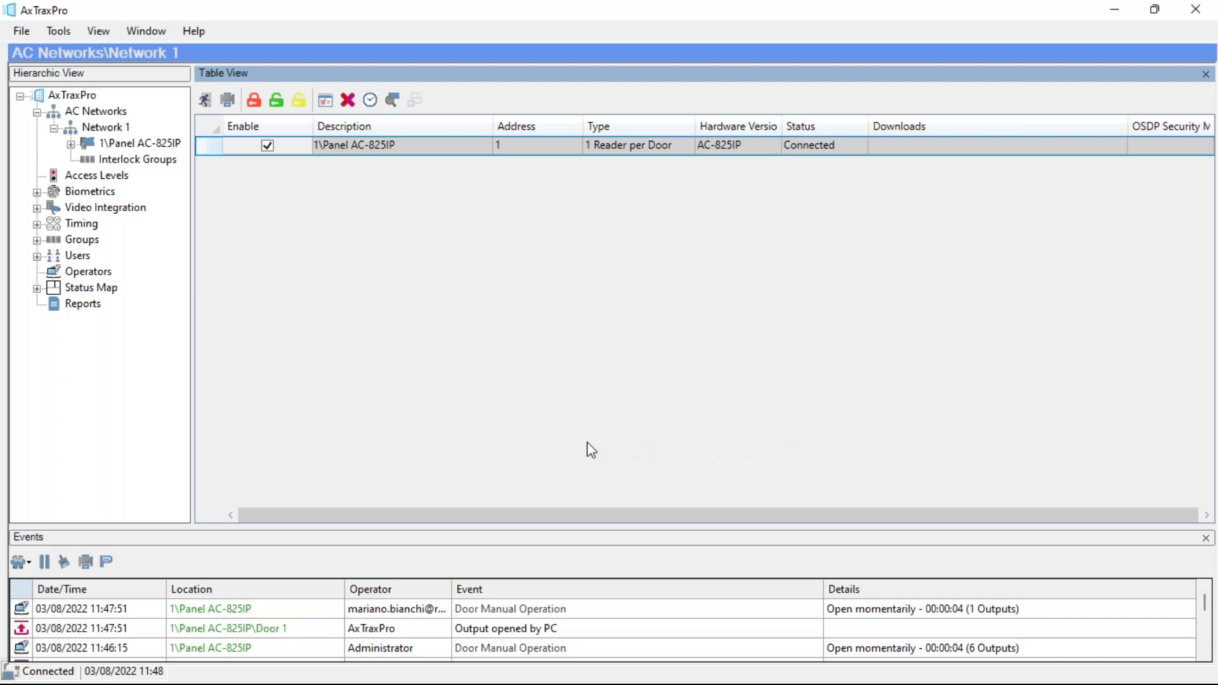
# Step: Review operator 2's properties and password form in Operators, cancelling both without changes
pyautogui.click(87, 272)
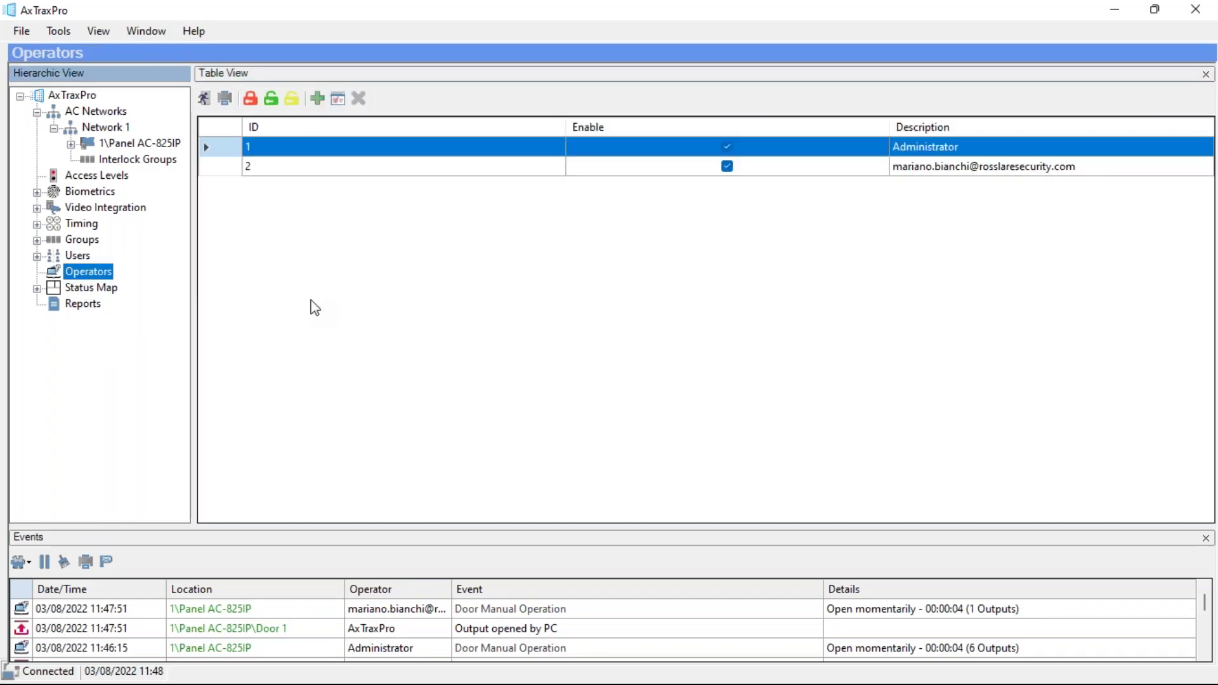
pyautogui.click(221, 170)
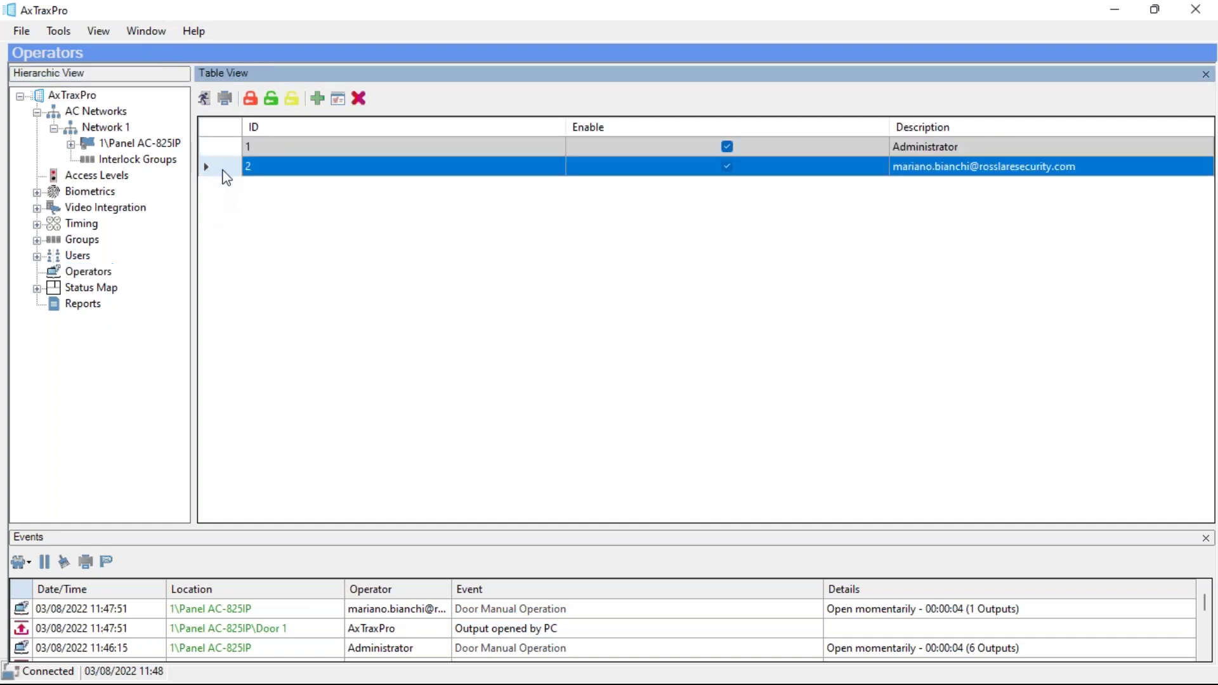
pyautogui.click(338, 100)
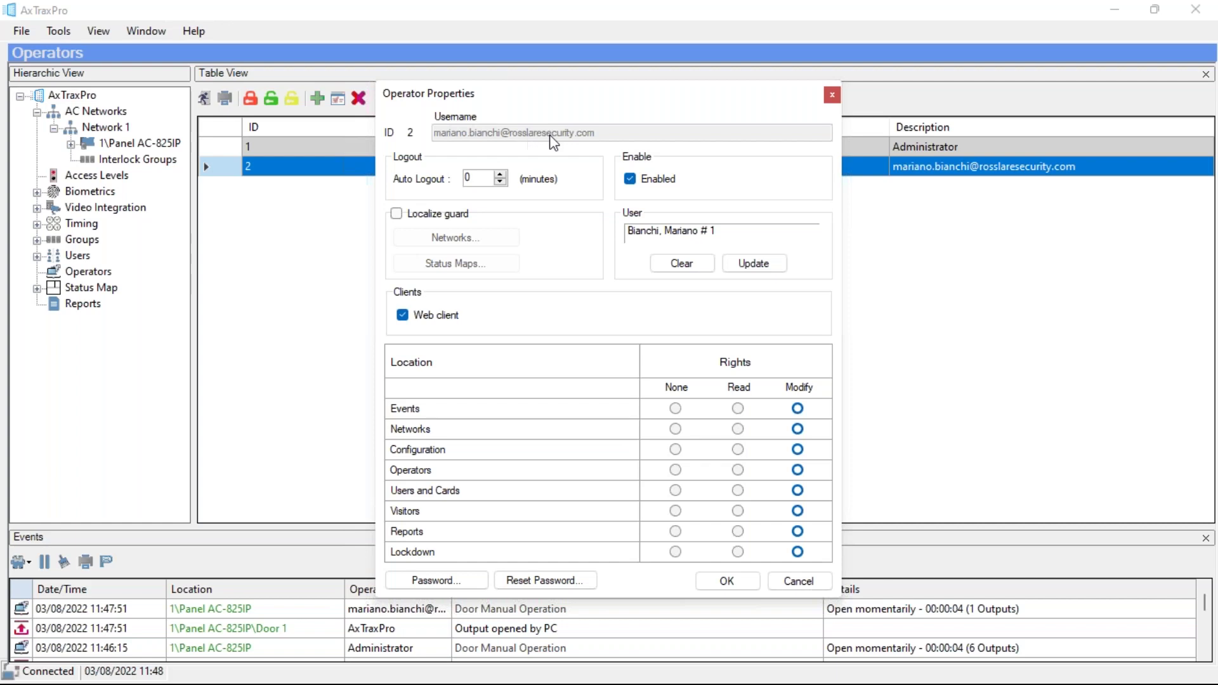
pyautogui.moveTo(639, 98); pyautogui.dragTo(554, 83)
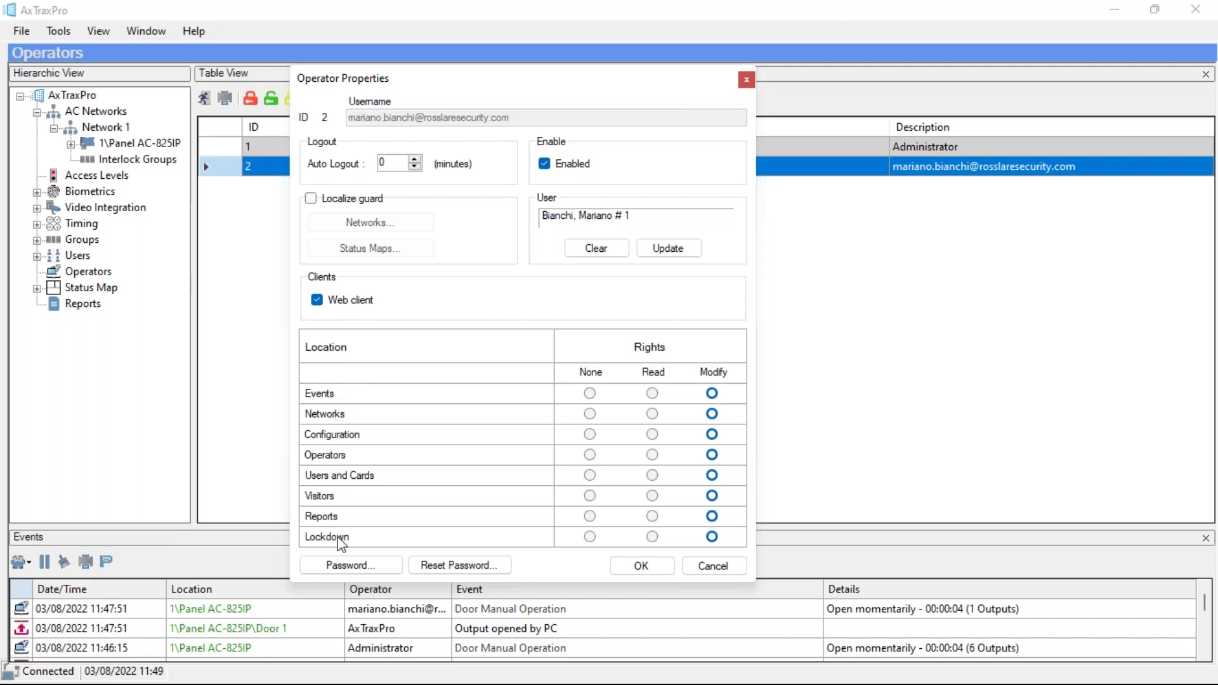
pyautogui.click(370, 566)
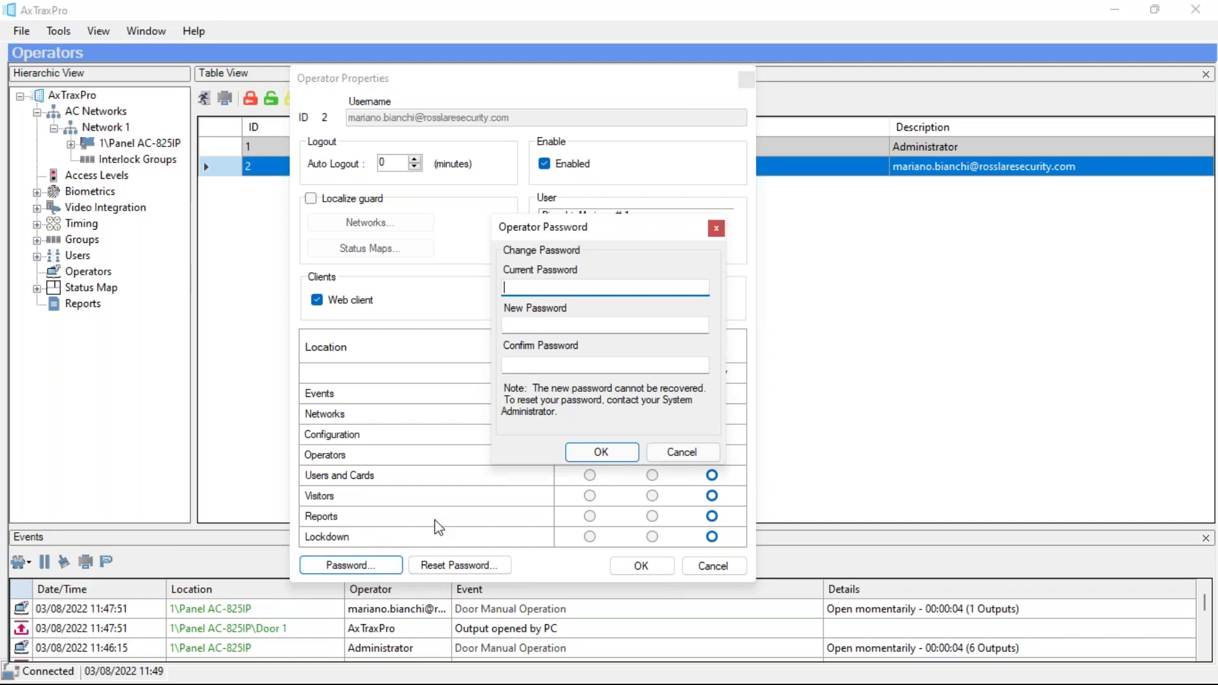
pyautogui.click(675, 453)
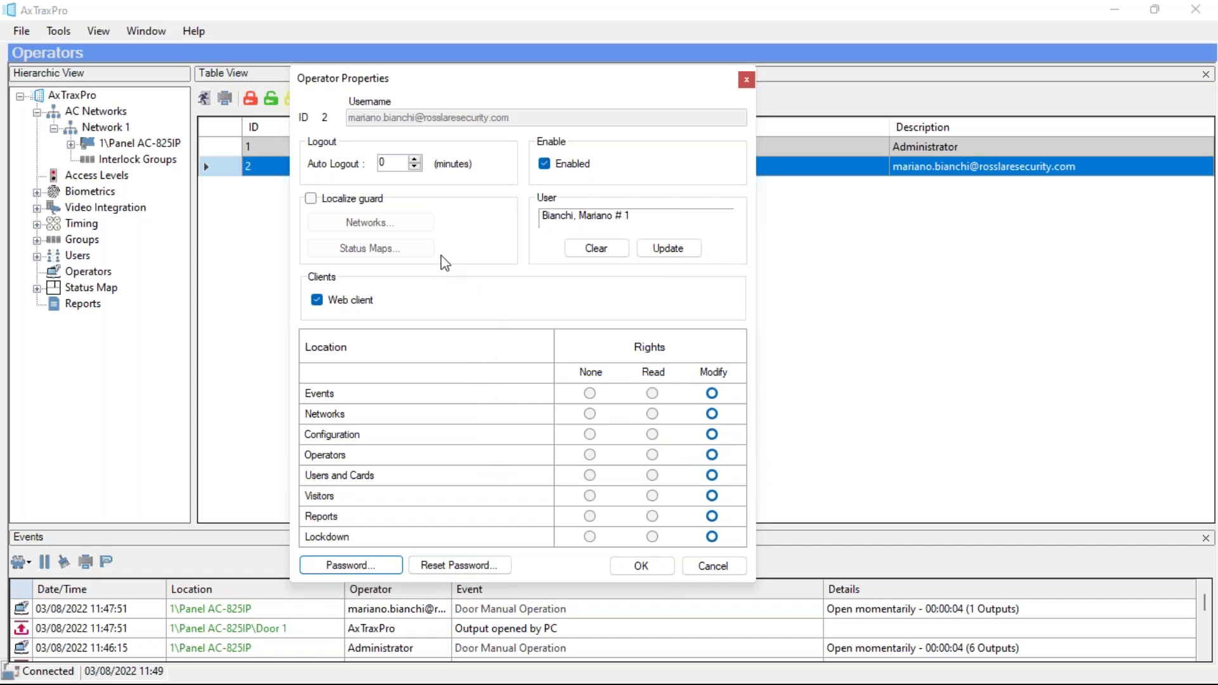
pyautogui.click(712, 565)
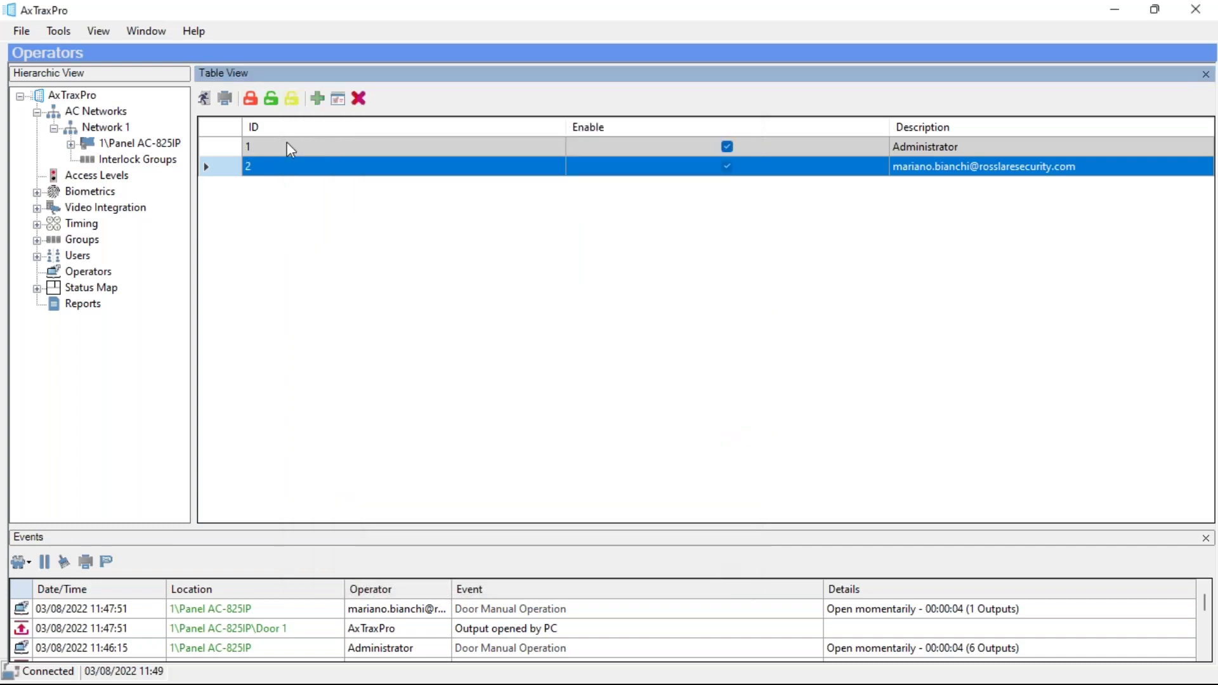
pyautogui.click(318, 99)
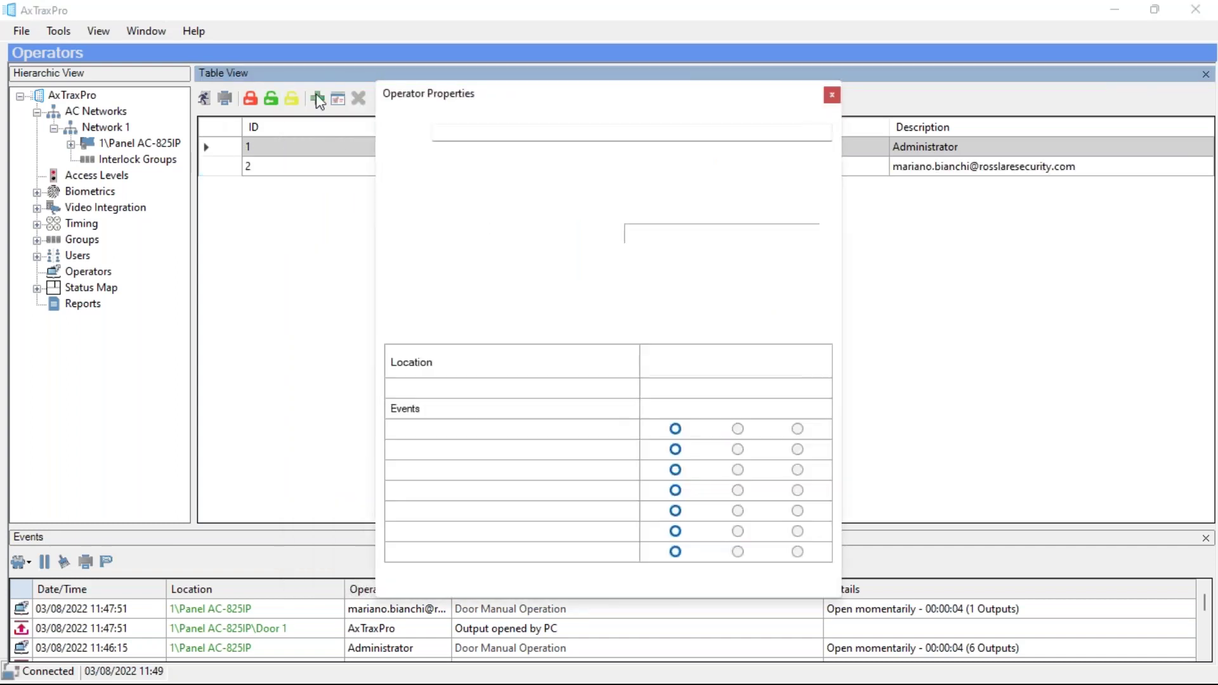
pyautogui.click(464, 580)
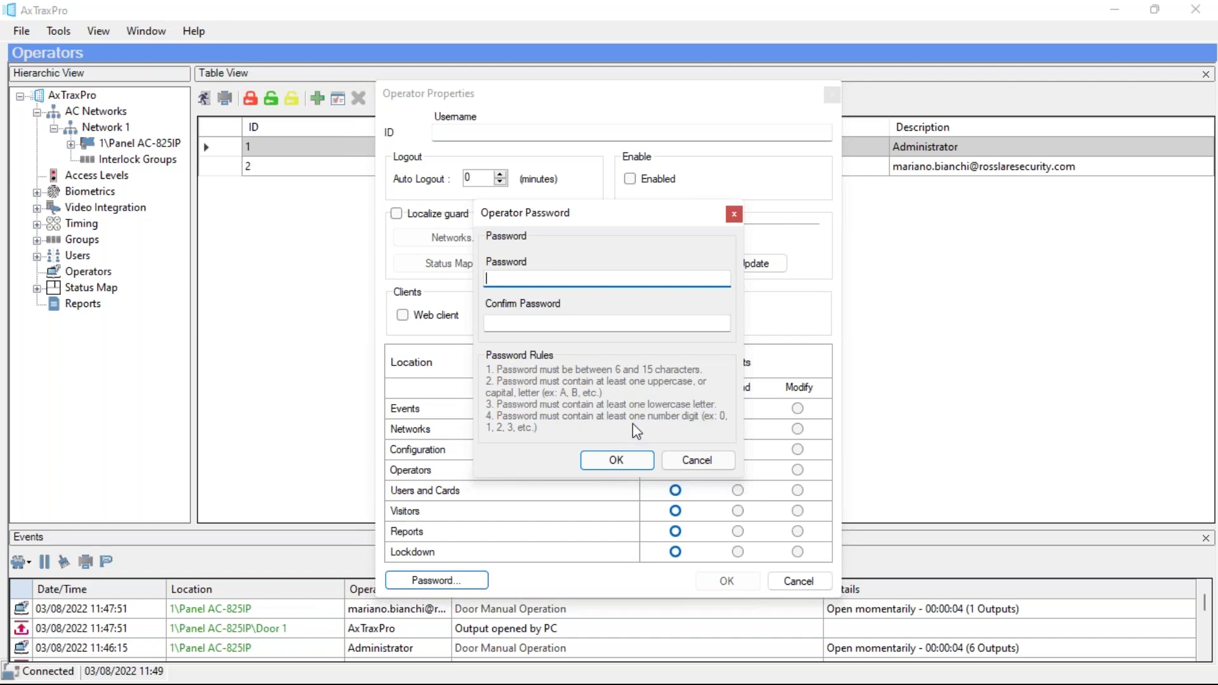
pyautogui.click(697, 461)
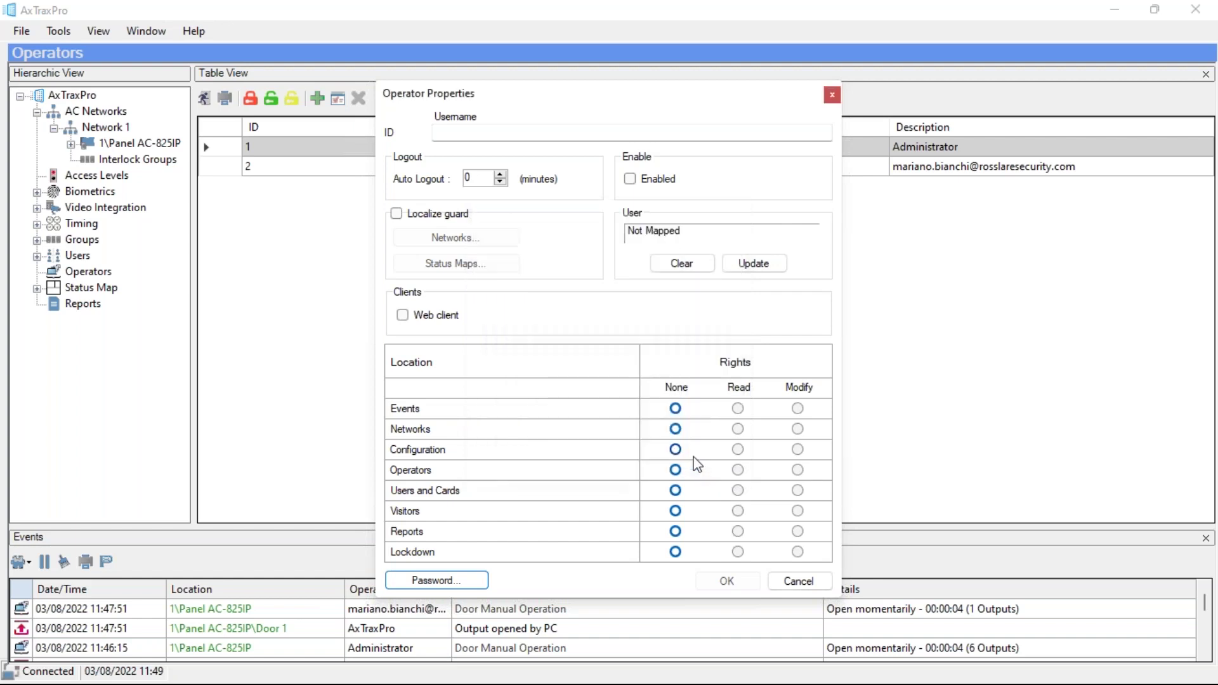
pyautogui.click(797, 582)
pyautogui.click(206, 168)
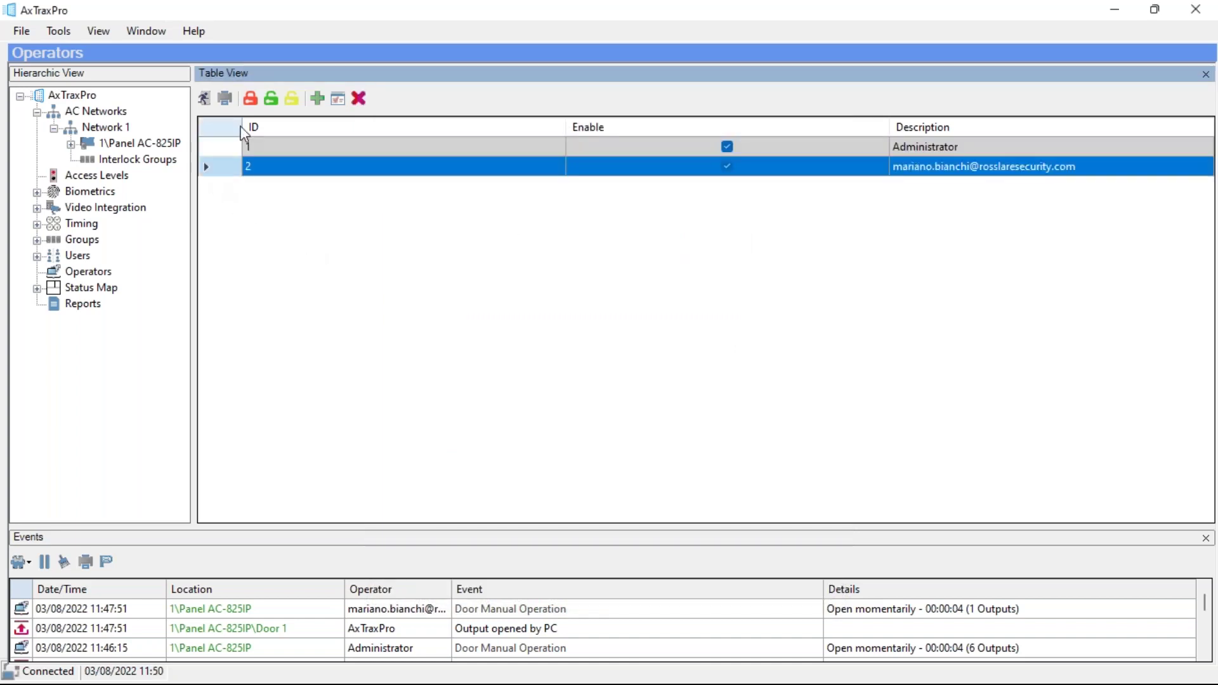
pyautogui.click(338, 100)
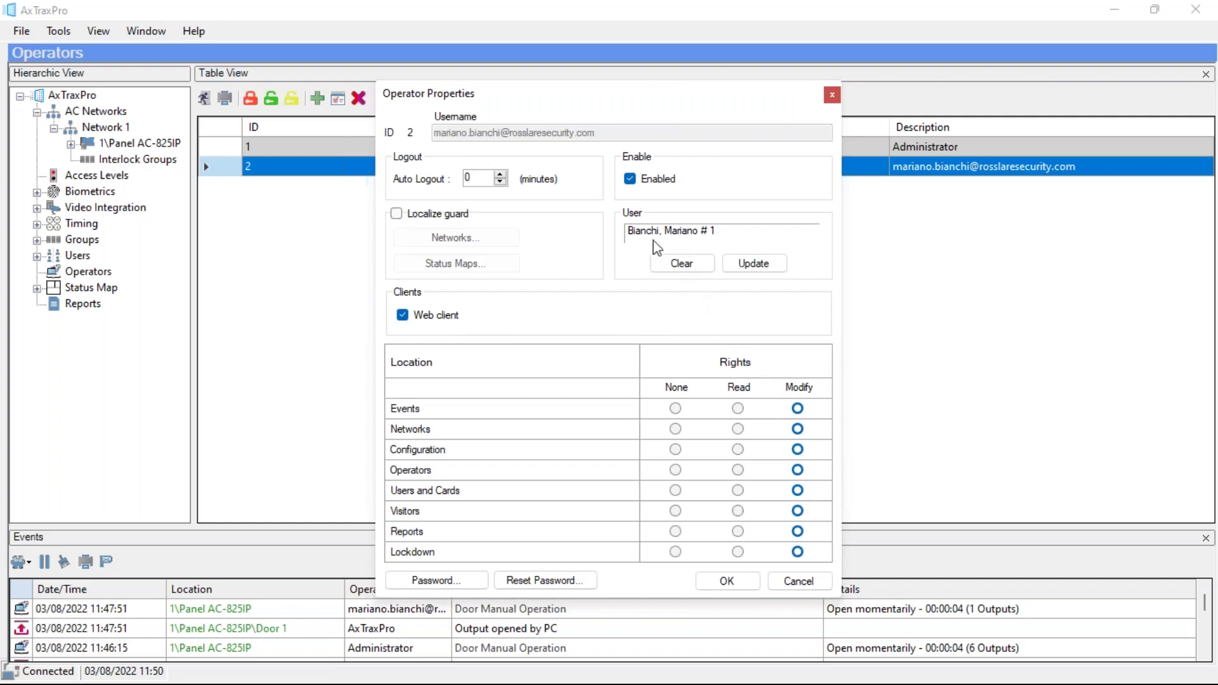
# Step: Check the User Mapping list for operator 2, then close it and cancel the properties unchanged
pyautogui.click(738, 264)
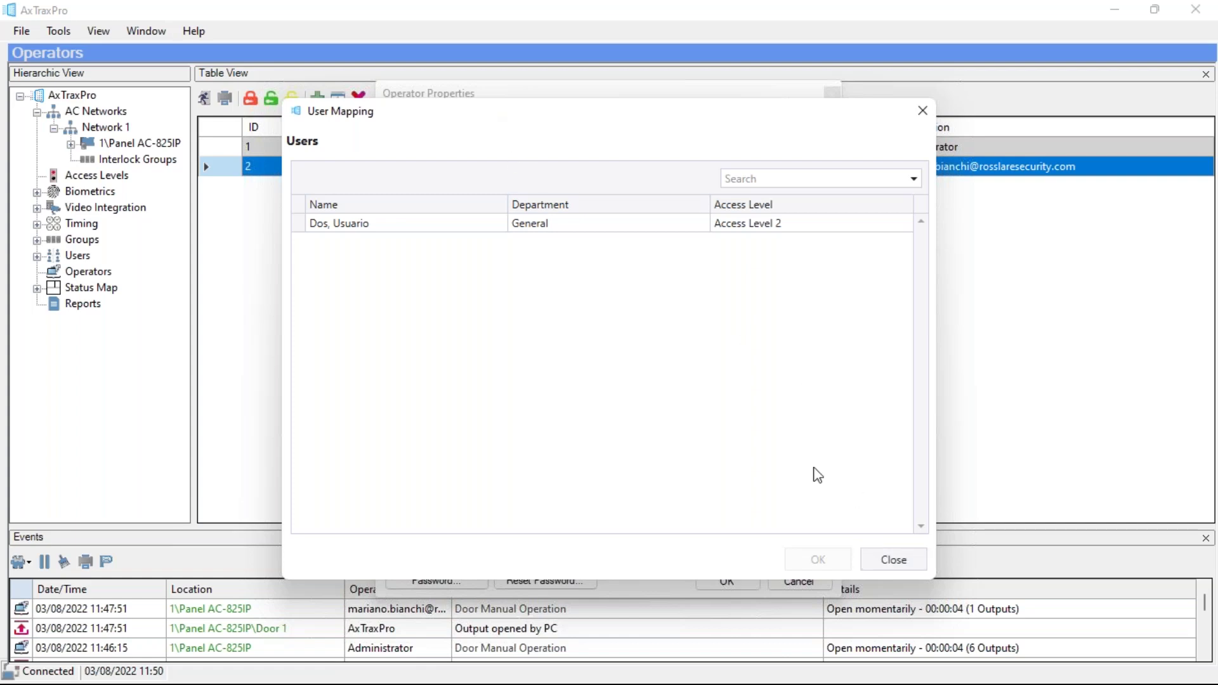
pyautogui.click(890, 566)
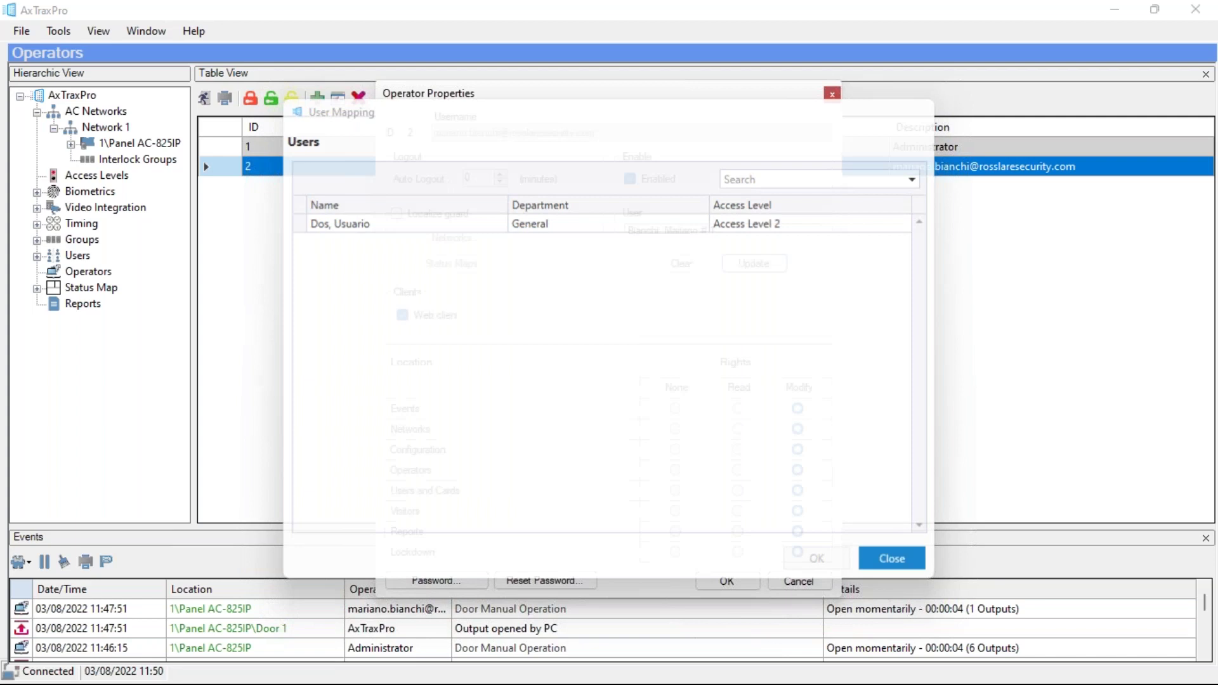
pyautogui.click(824, 578)
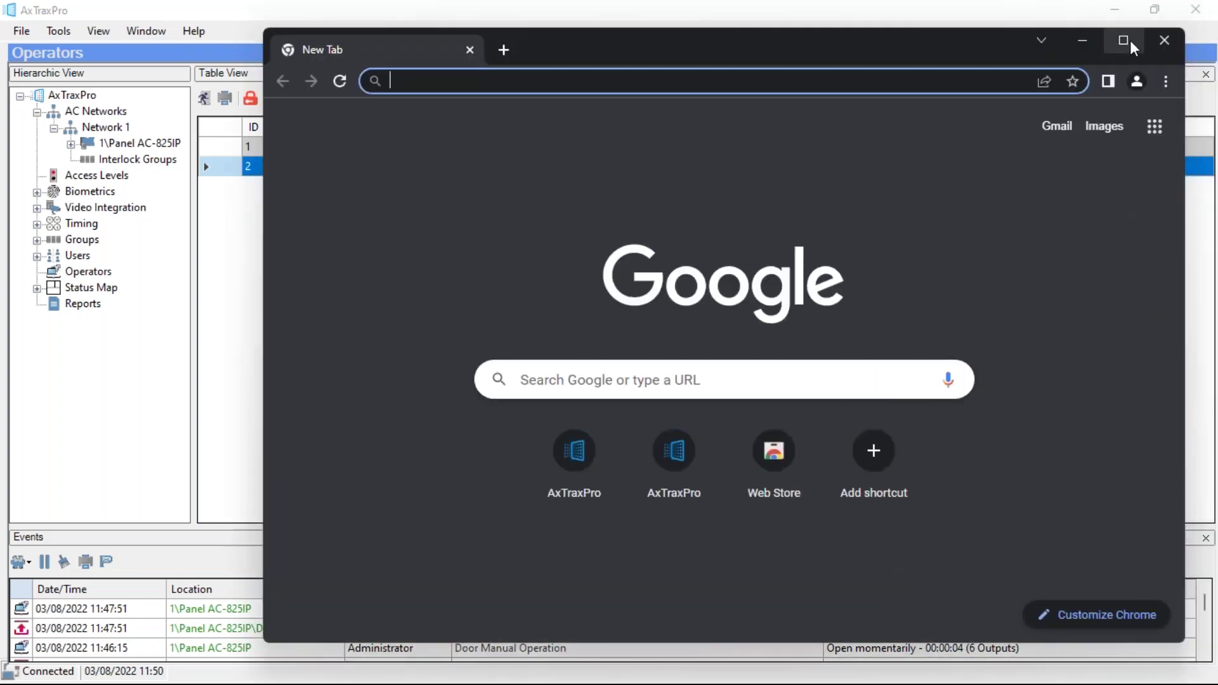
# Step: Maximize Chrome, load axtraxpro:3000 from the 'ax' suggestion, and bring the PC's About page on screen
pyautogui.click(1133, 48)
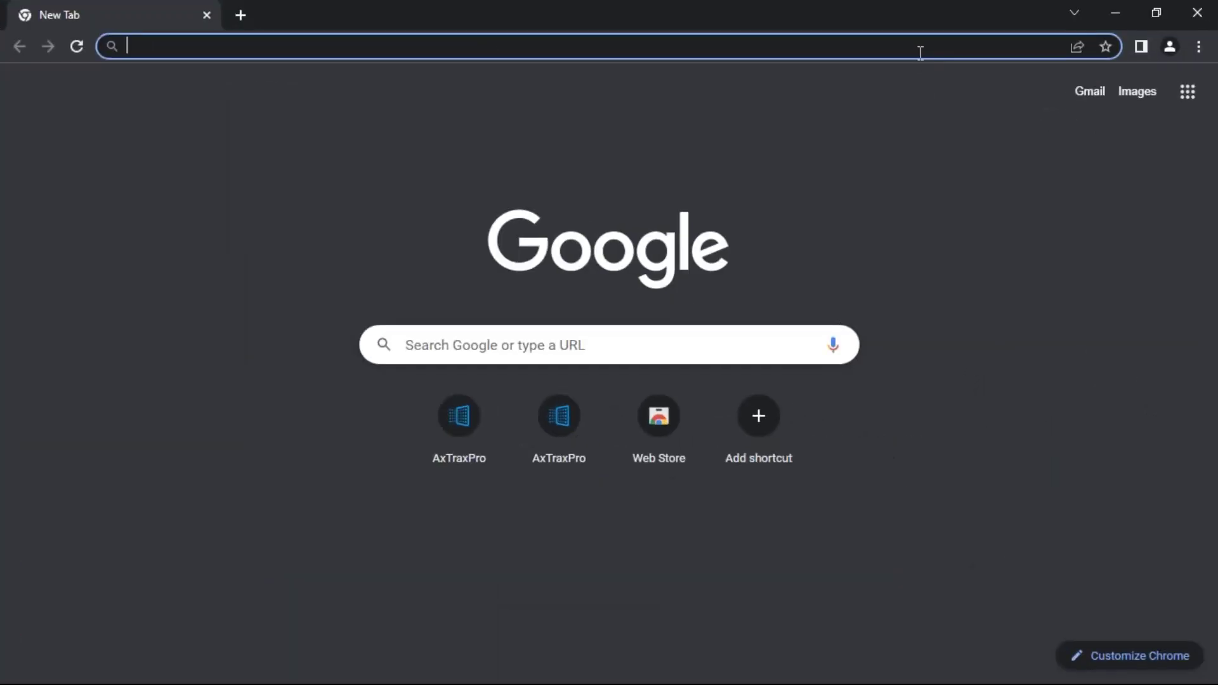
pyautogui.write('ax')
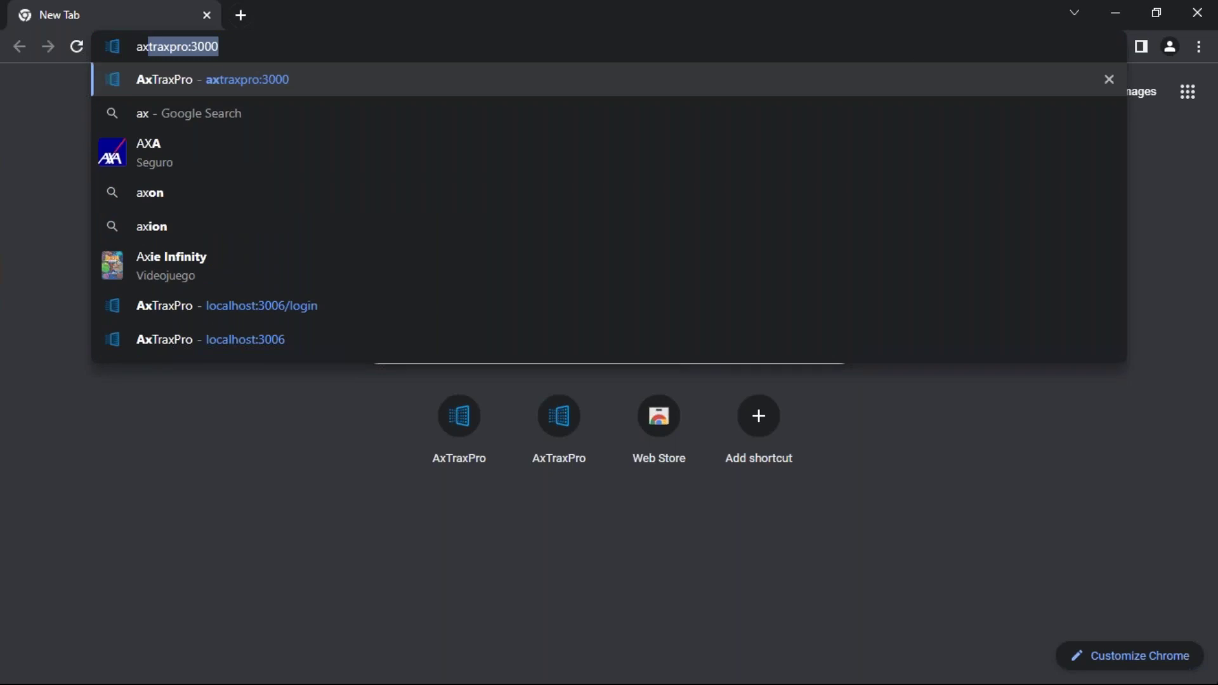
pyautogui.press('Return')
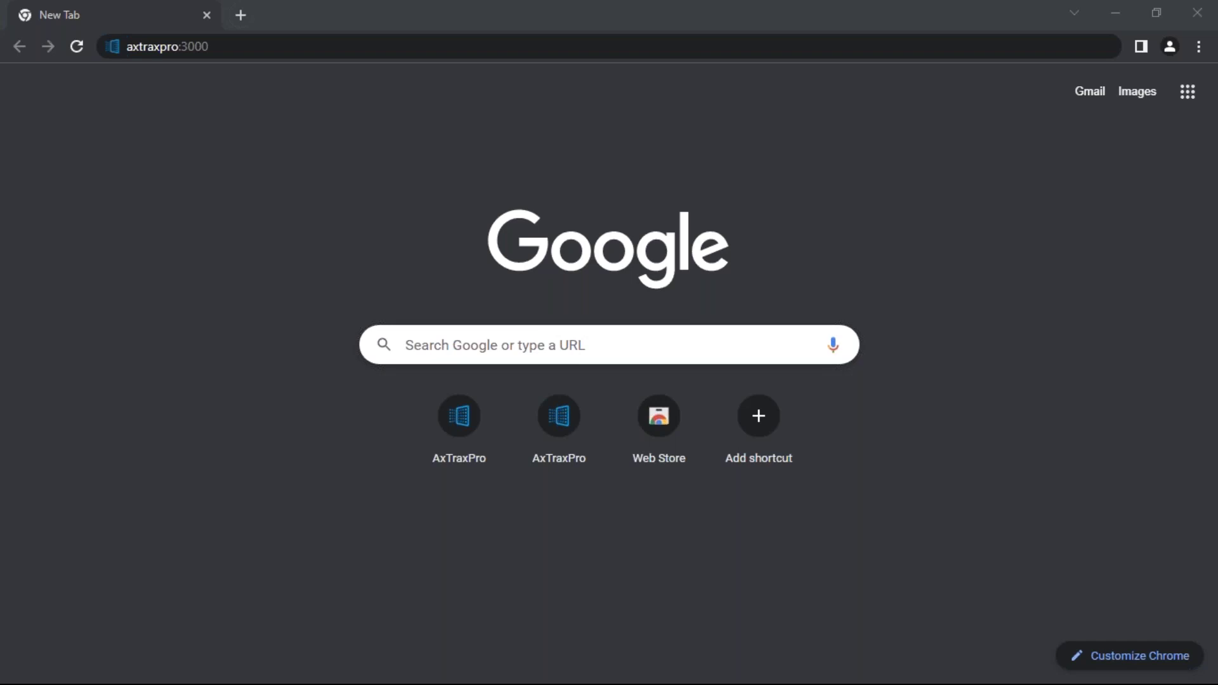
pyautogui.moveTo(1217, 9); pyautogui.dragTo(531, 1)
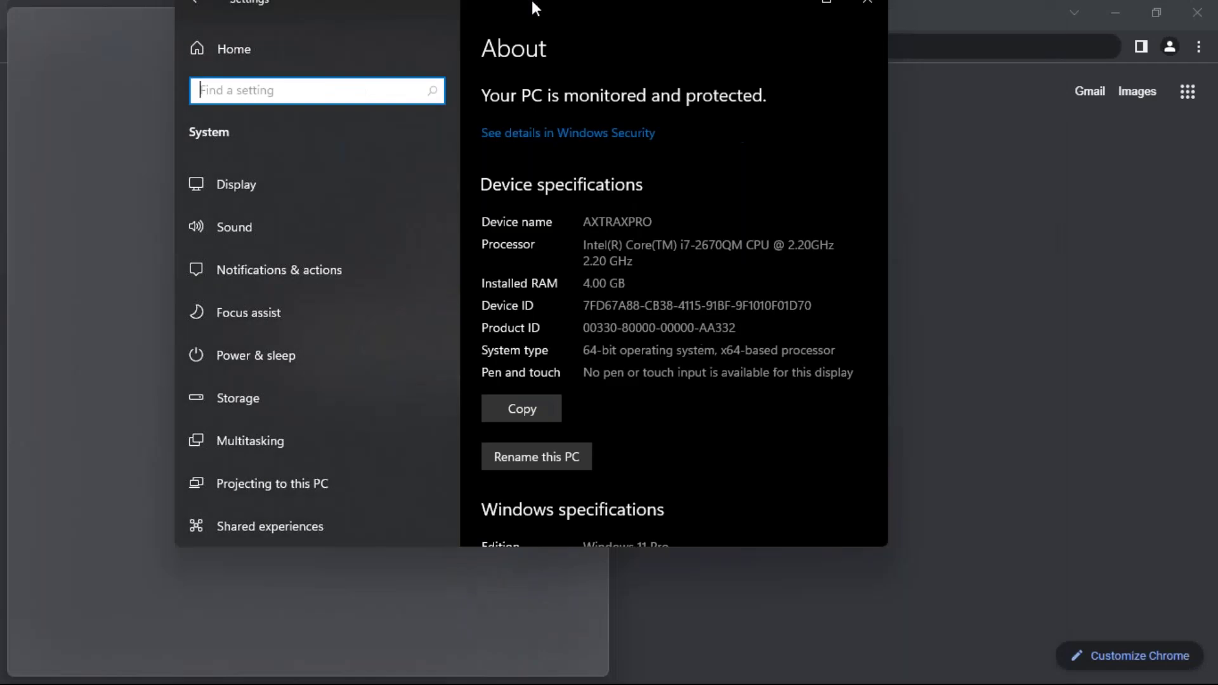
pyautogui.press('super+Left')
pyautogui.click(545, 18)
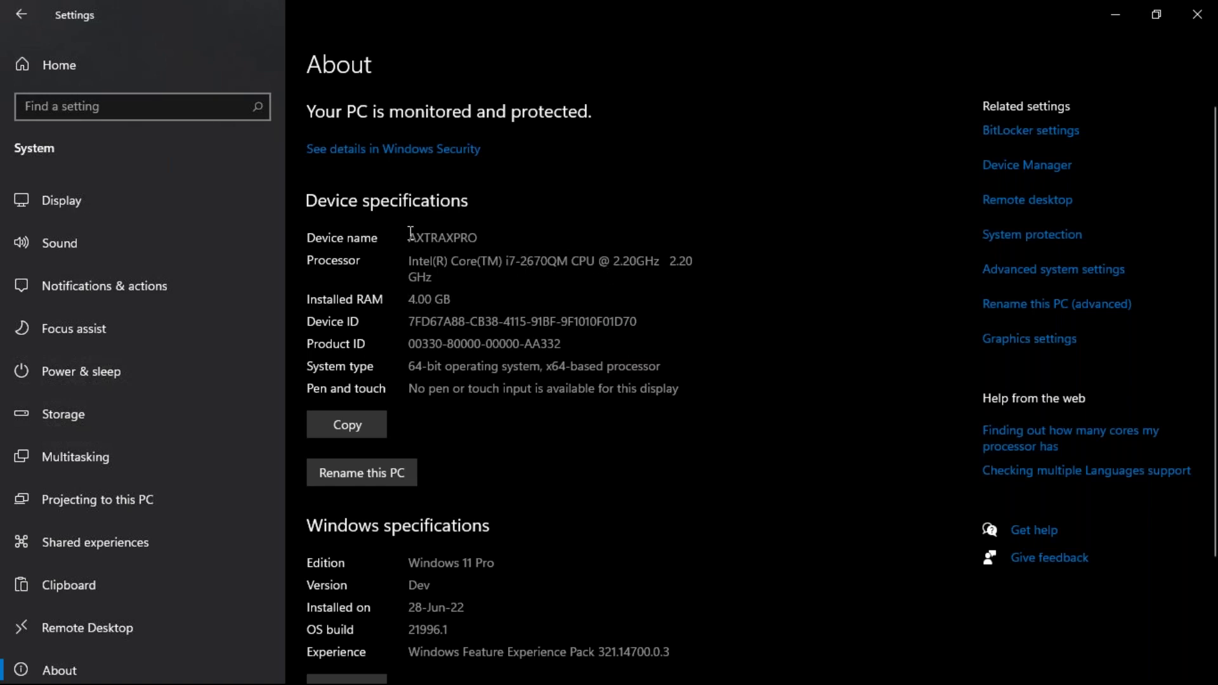
pyautogui.moveTo(411, 232); pyautogui.dragTo(479, 235)
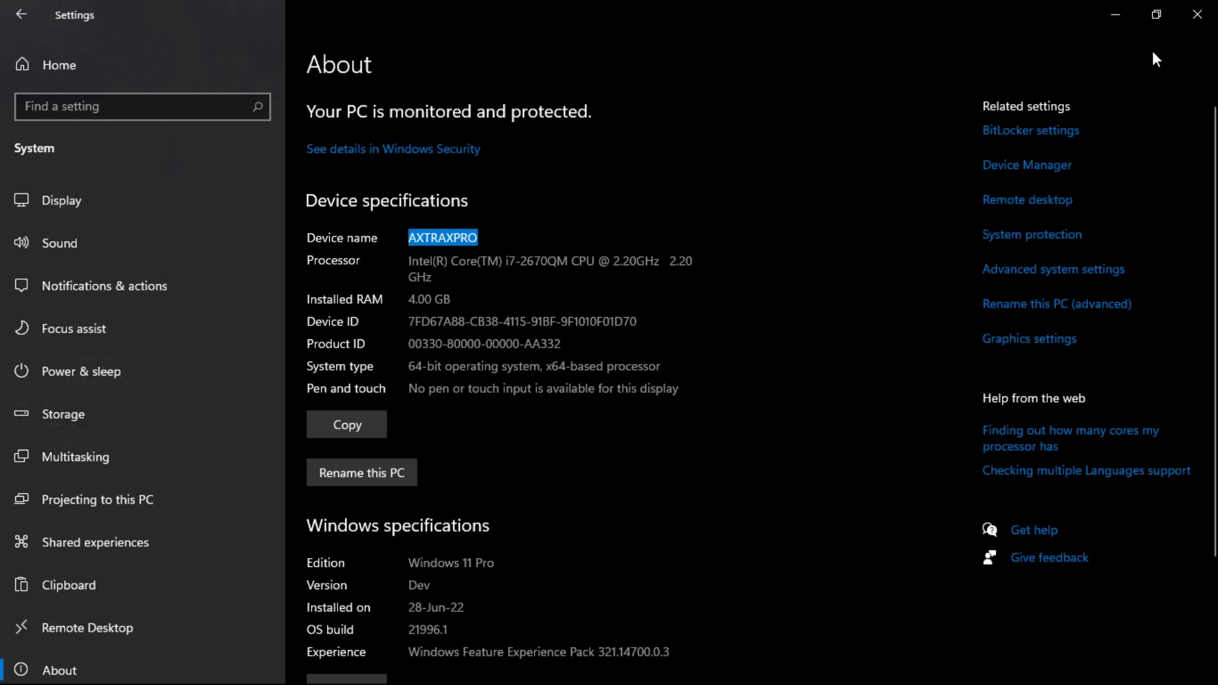
pyautogui.moveTo(408, 562); pyautogui.dragTo(545, 553)
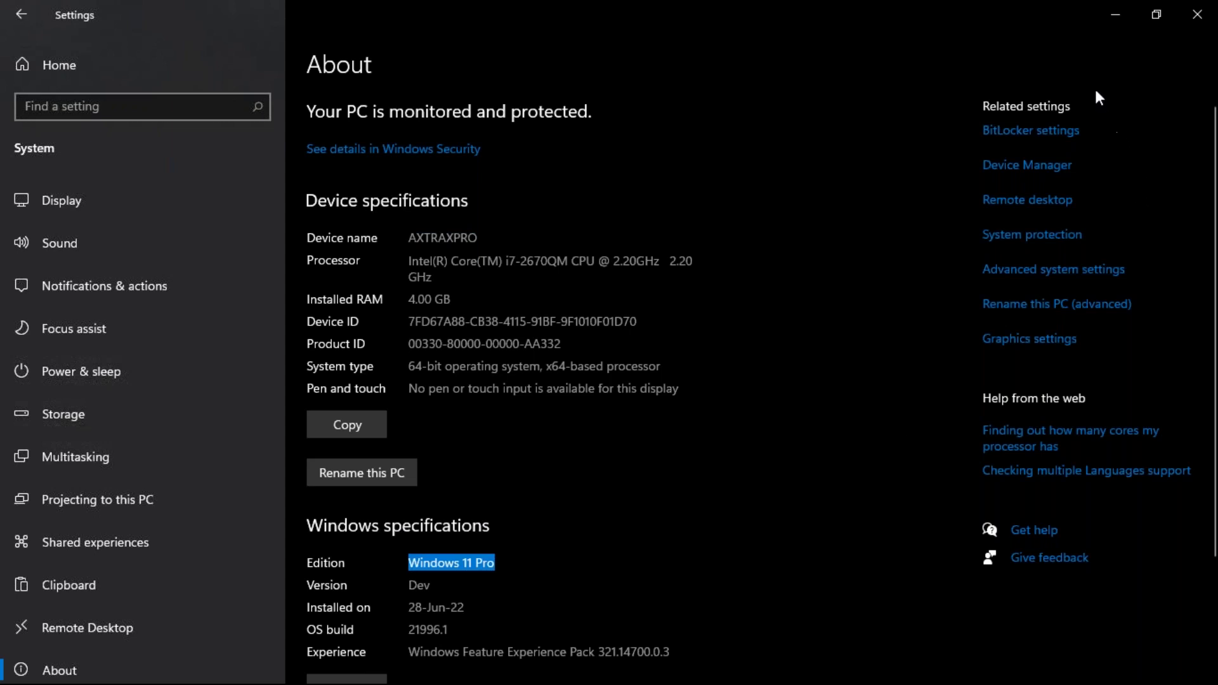
pyautogui.click(1199, 24)
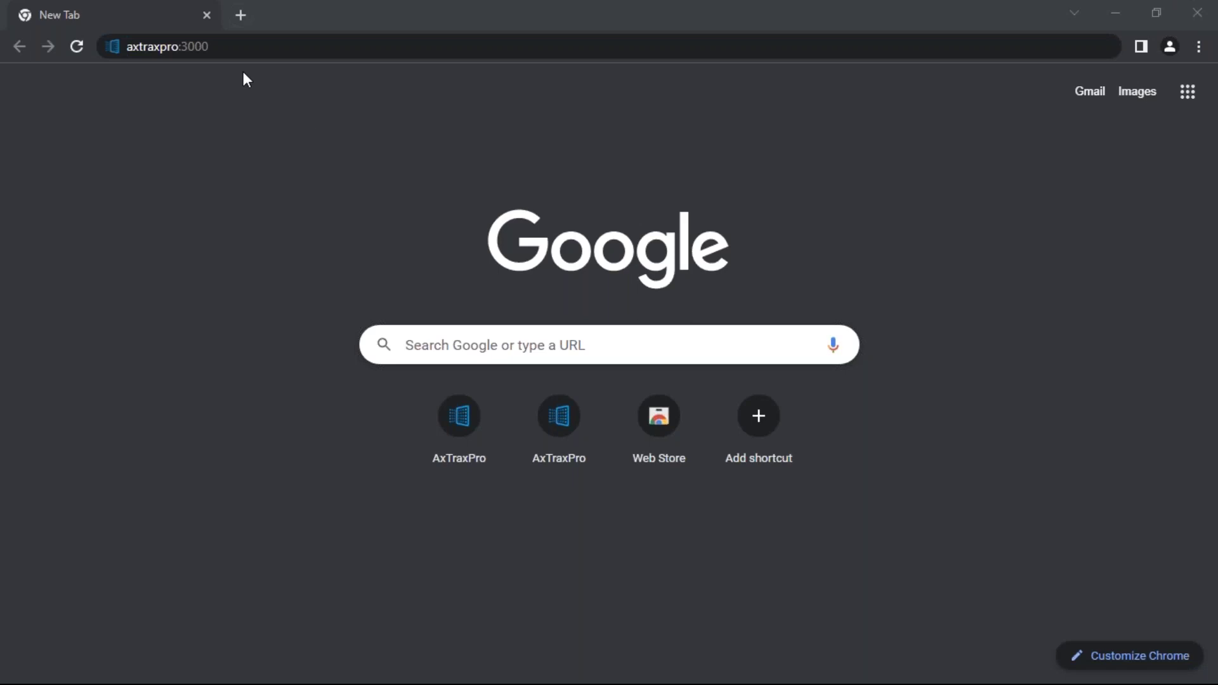
# Step: Load axtraxpro:3000 in Chrome and sign in to reach the Doors page with six locked doors
pyautogui.click(240, 48)
pyautogui.press('Return')
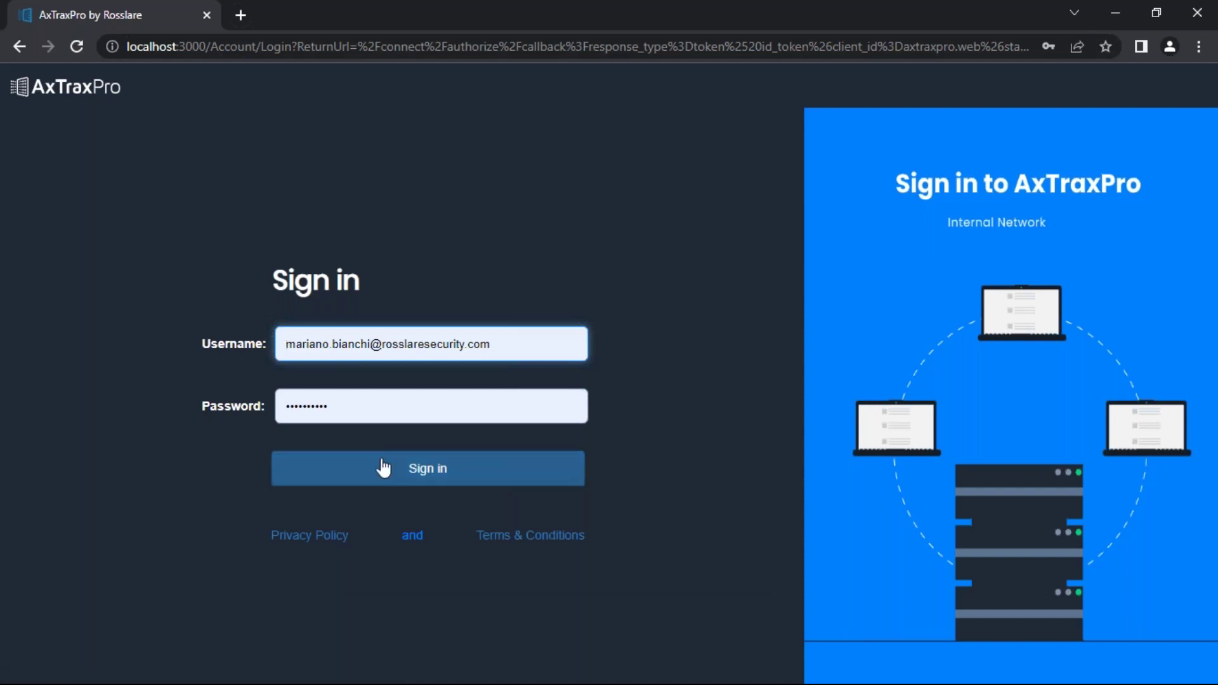
pyautogui.click(402, 485)
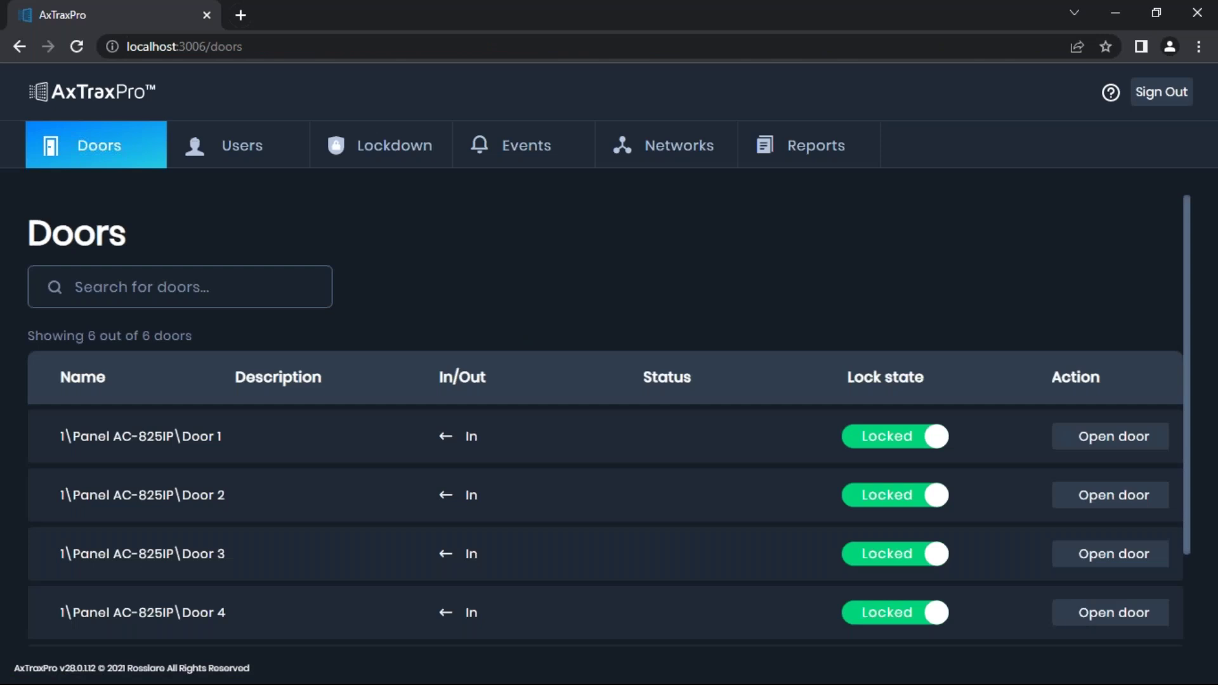
# Step: Review the Events log, then start a new user on the Users page as an ID holder
pyautogui.click(513, 156)
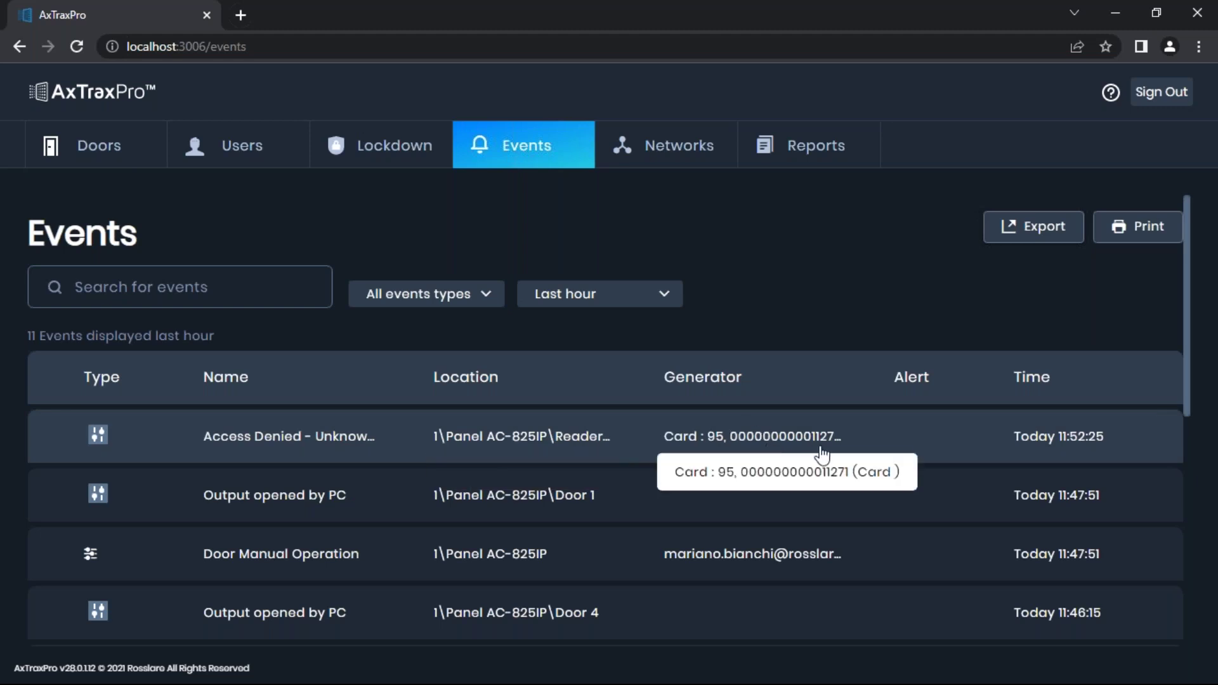
pyautogui.click(236, 163)
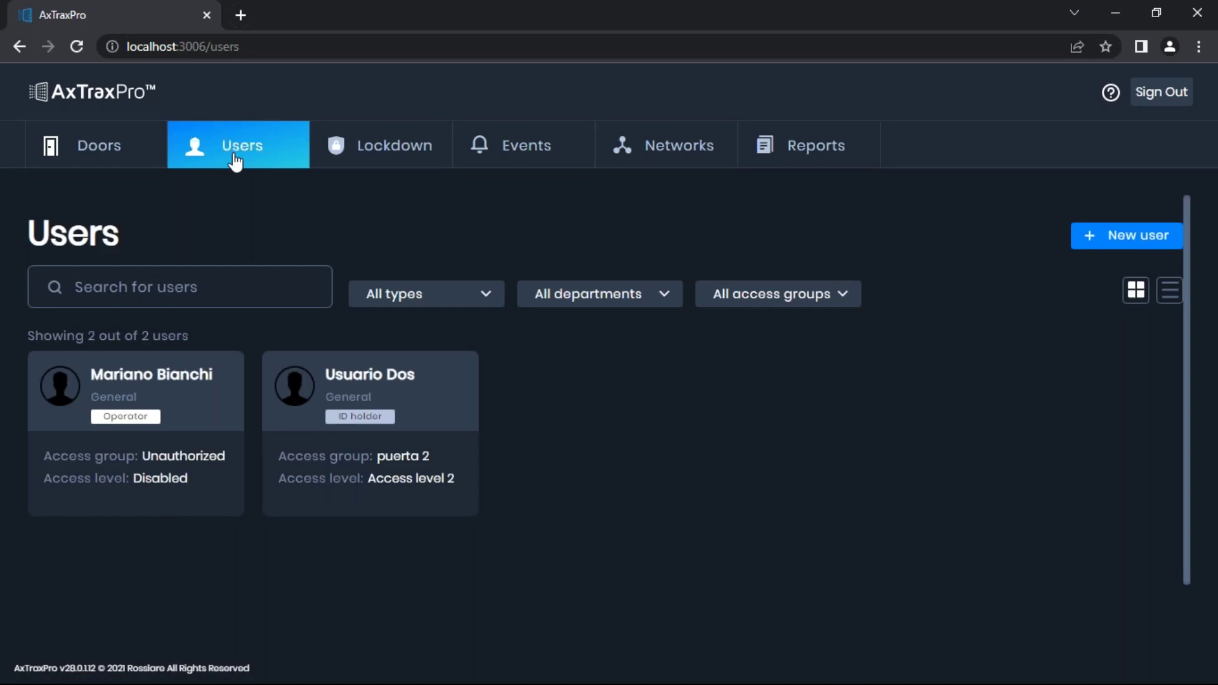
pyautogui.click(1122, 240)
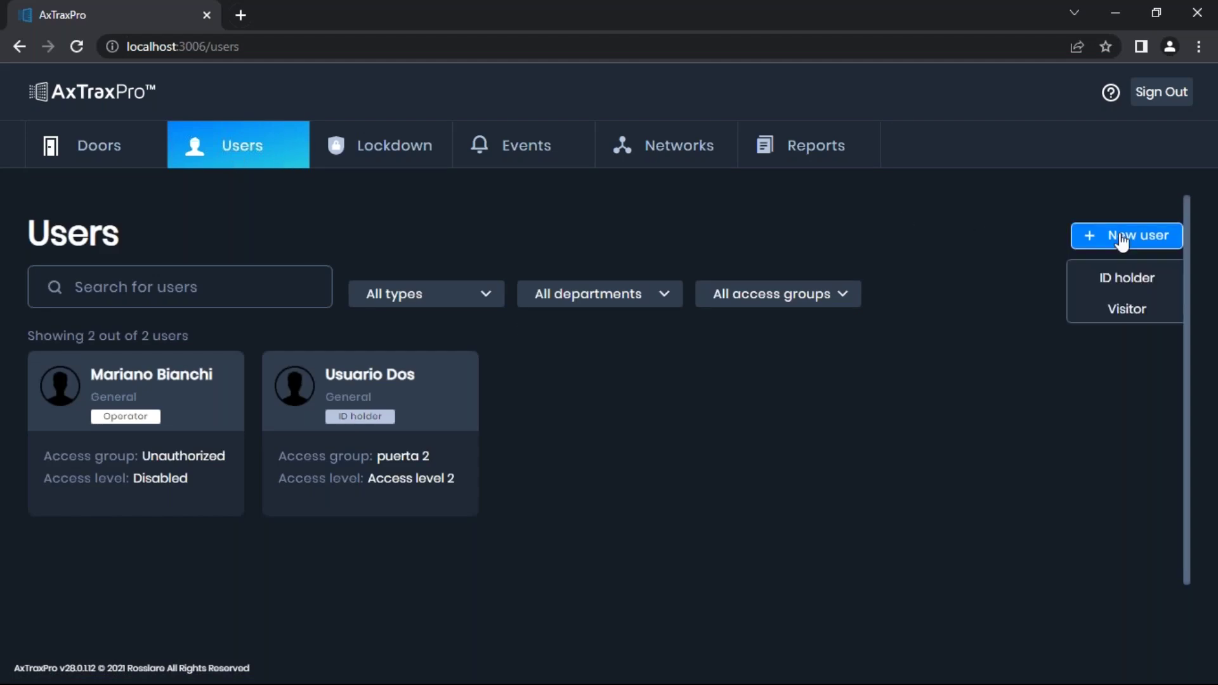
pyautogui.click(1149, 292)
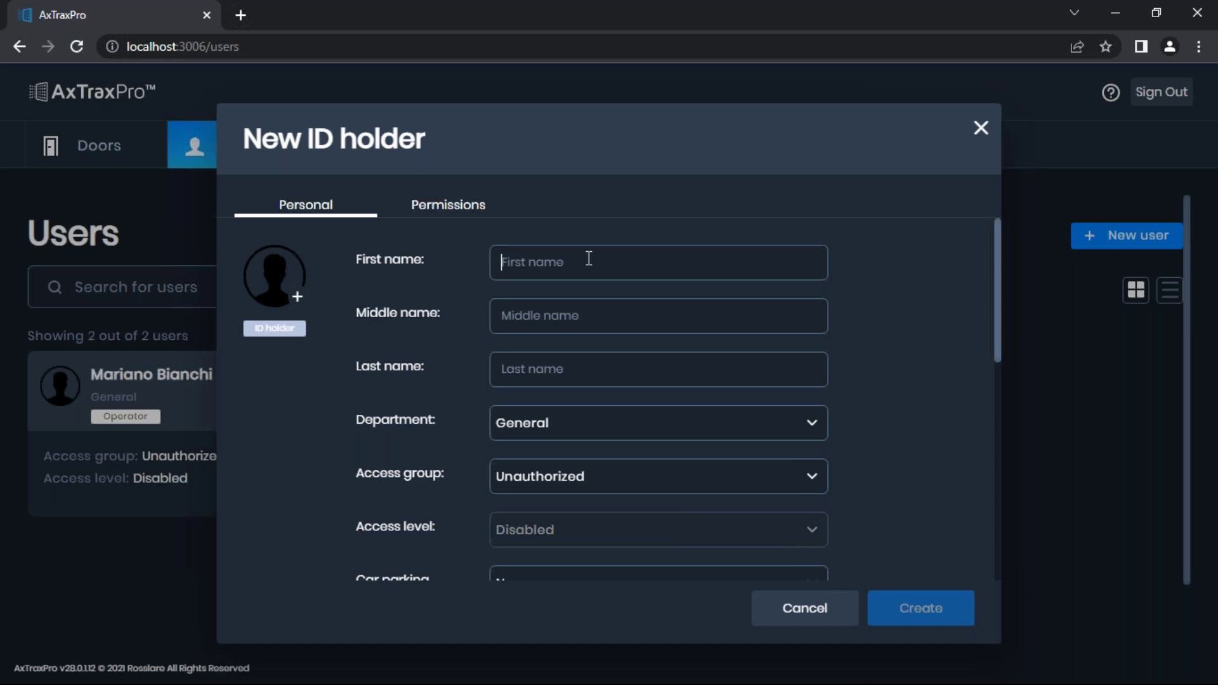
# Step: Enter the new ID holder's first and last name and assign the Master access group
pyautogui.write('Victor')
pyautogui.press('Tab')
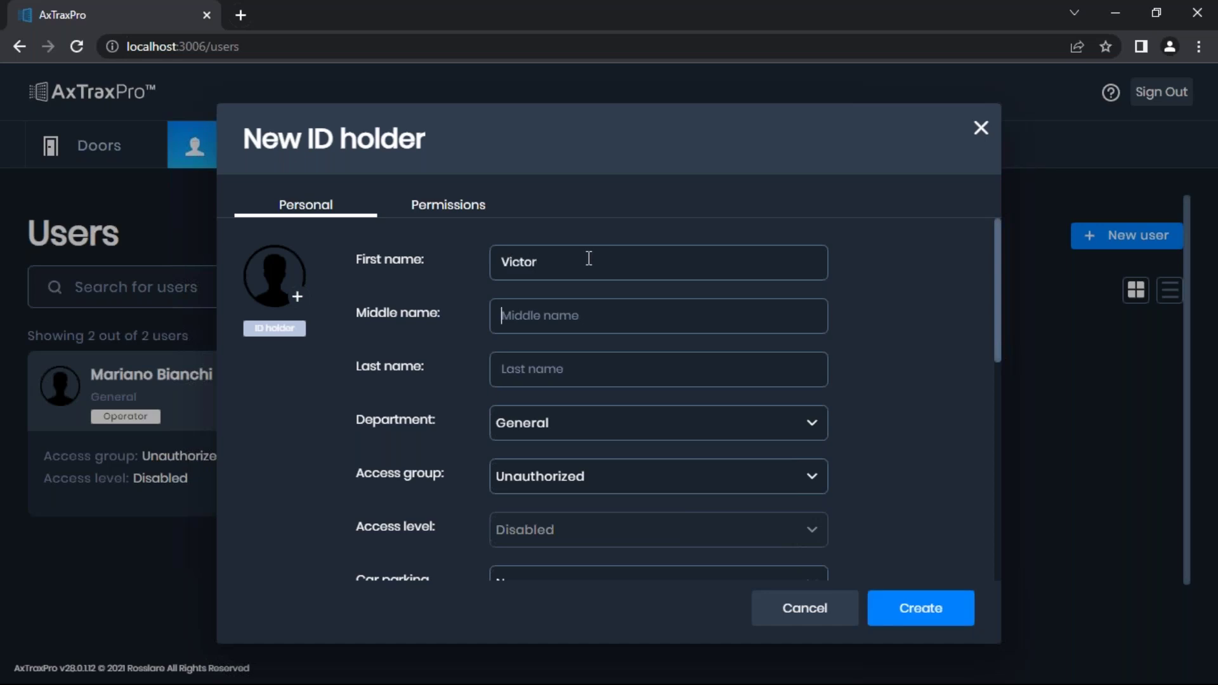
pyautogui.hotkey('ctrl', 'l')
pyautogui.write('p')
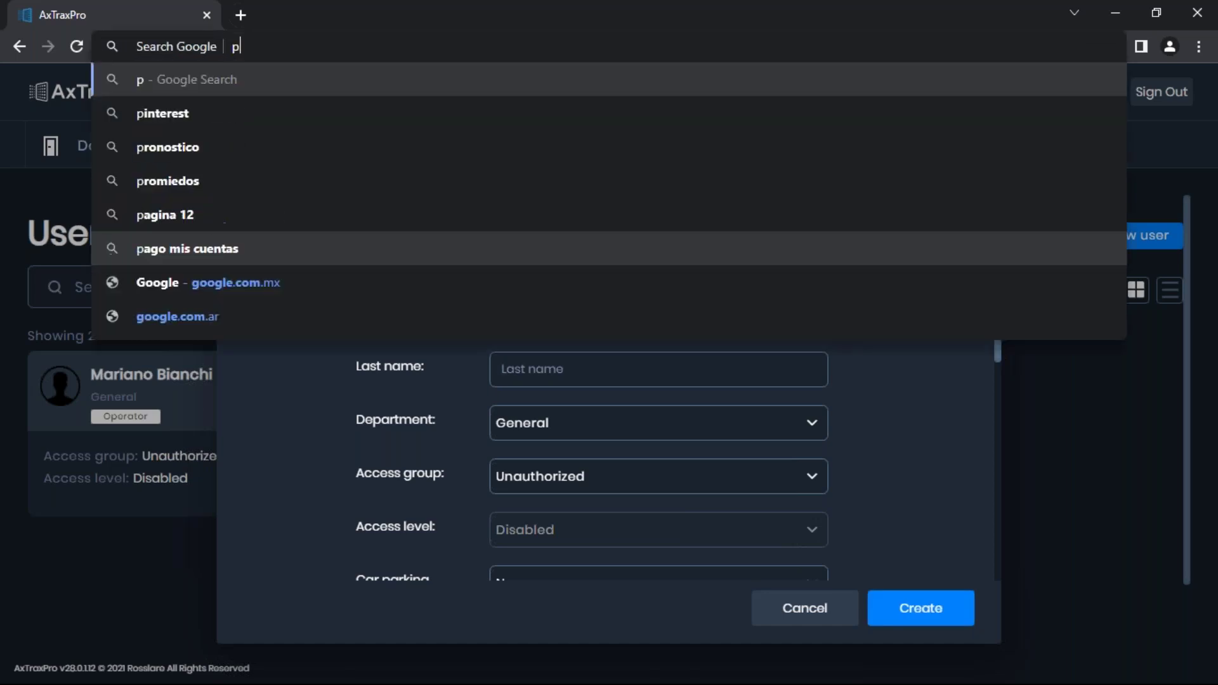
pyautogui.click(595, 369)
pyautogui.write('E')
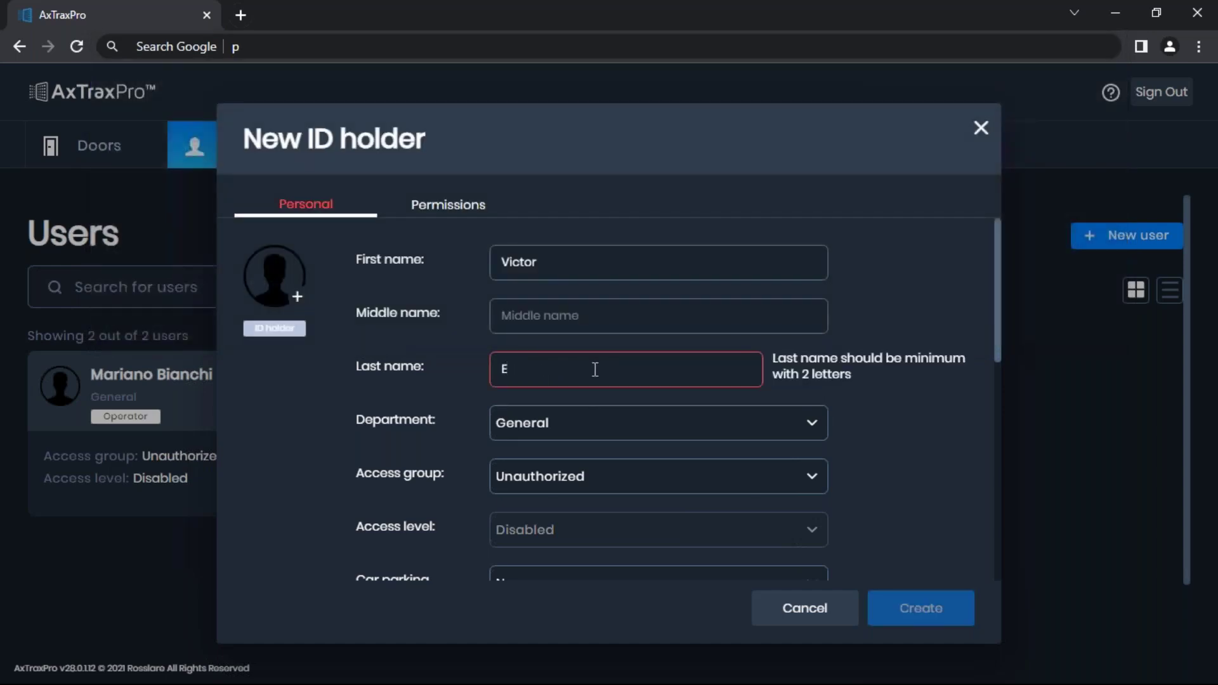
pyautogui.write('pcom')
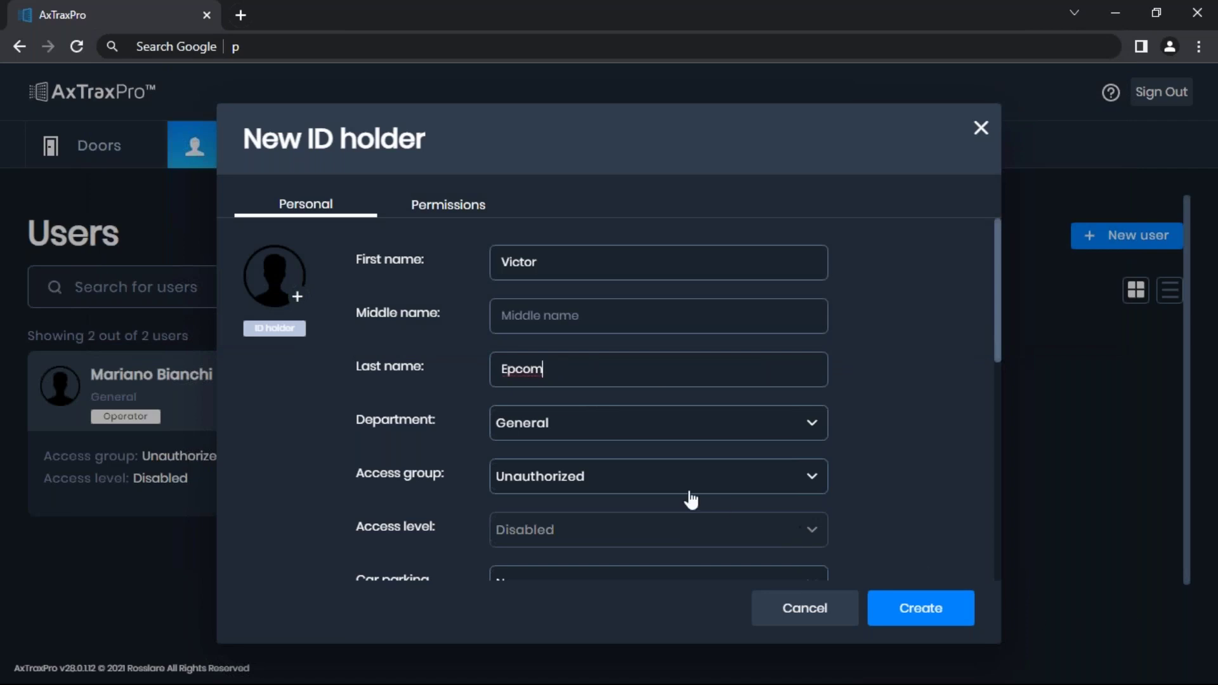
pyautogui.click(670, 481)
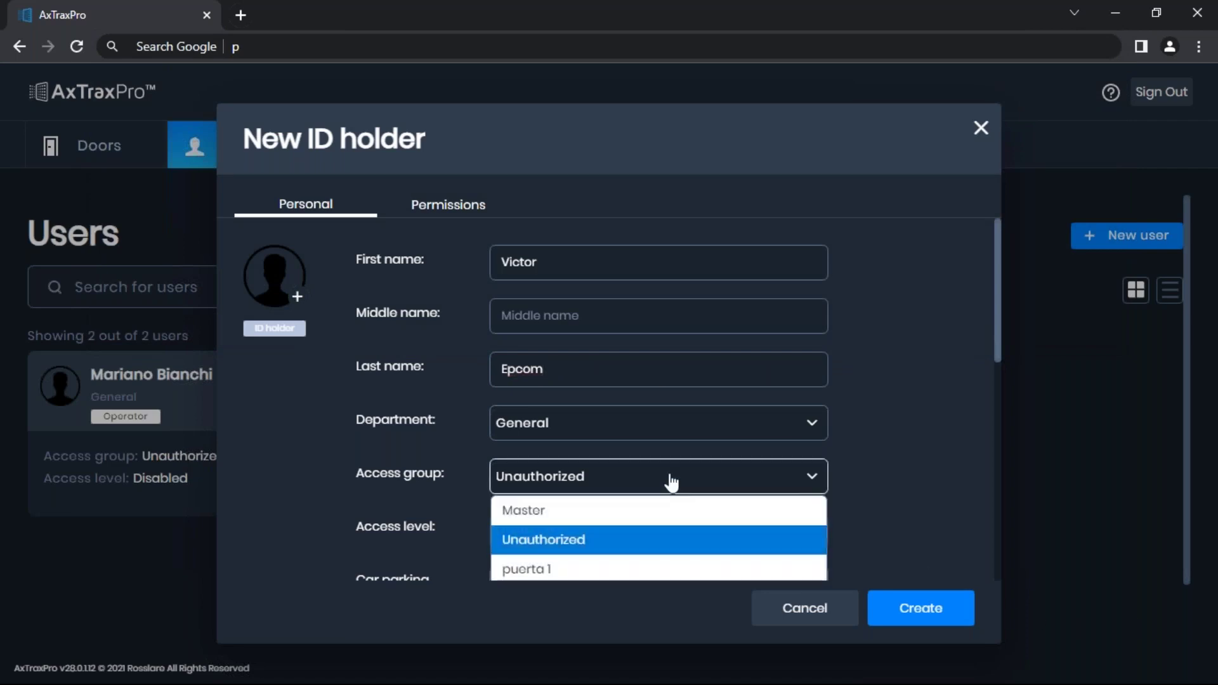
pyautogui.click(658, 513)
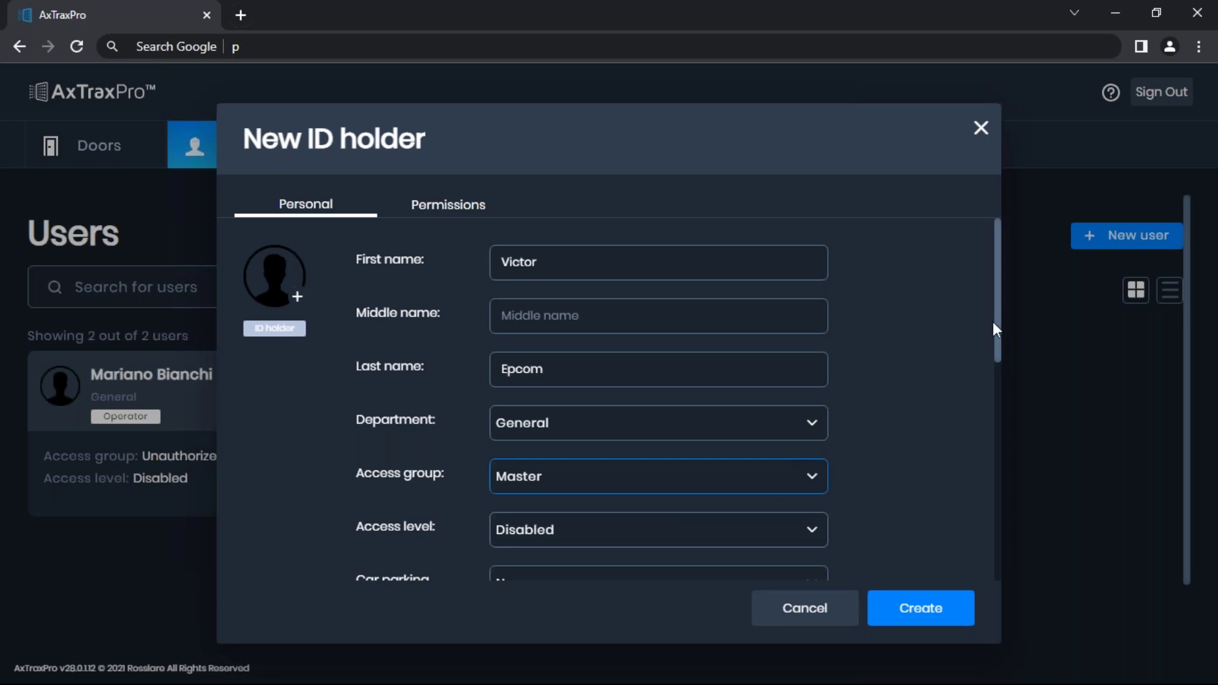
pyautogui.scroll(-1, 995, 327)
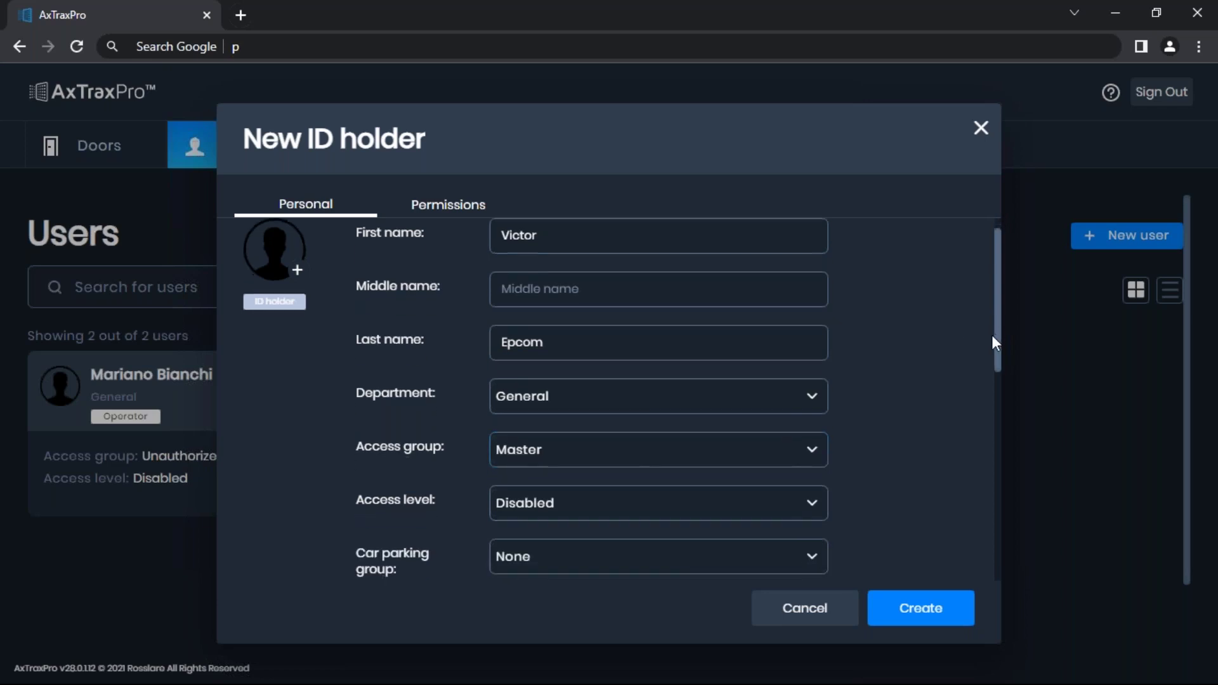
pyautogui.scroll(-4, 988, 352)
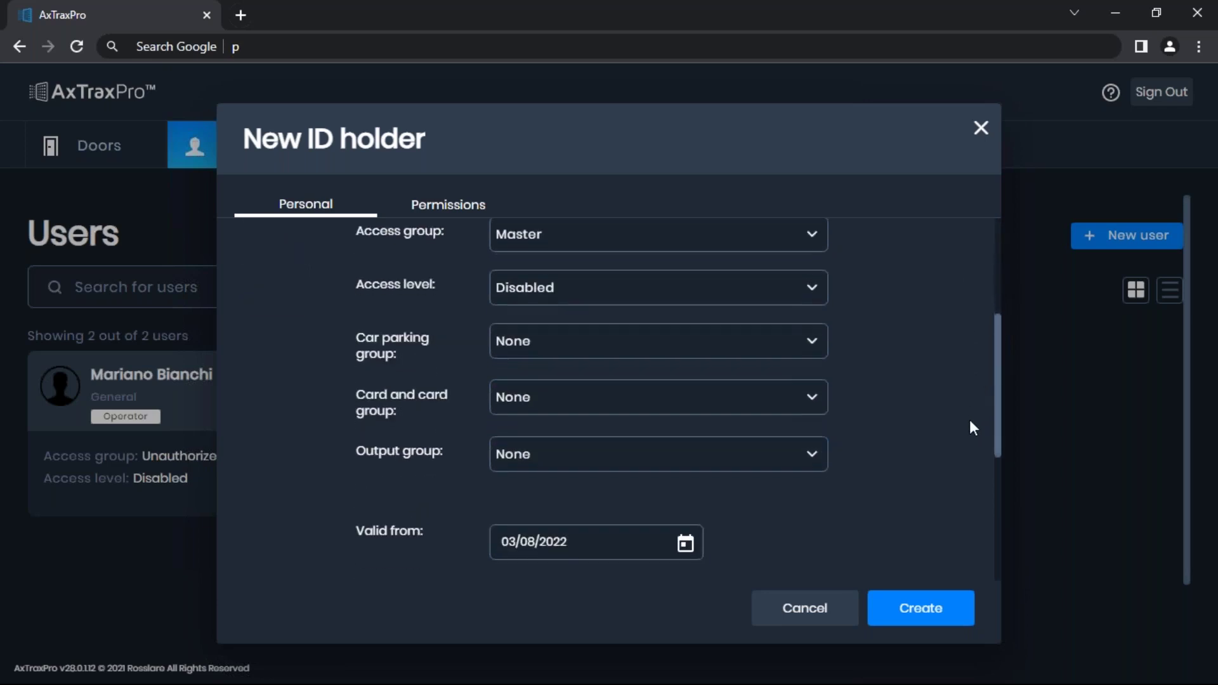
pyautogui.scroll(-3, 969, 423)
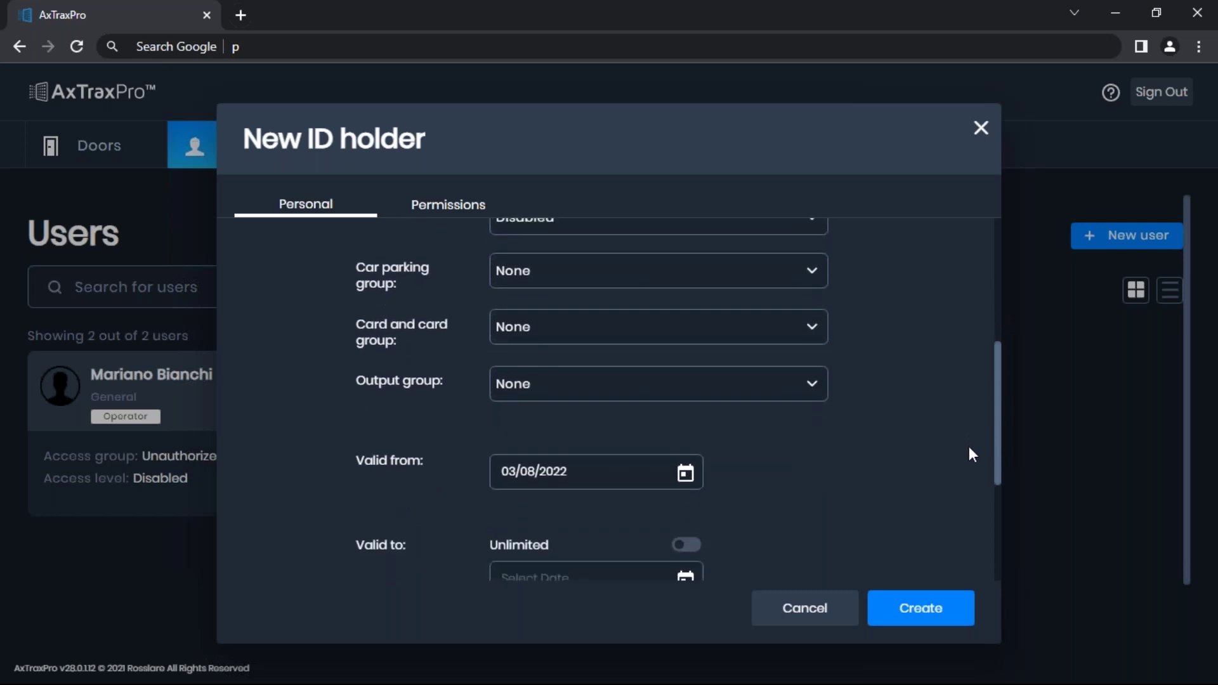
pyautogui.scroll(-4, 969, 455)
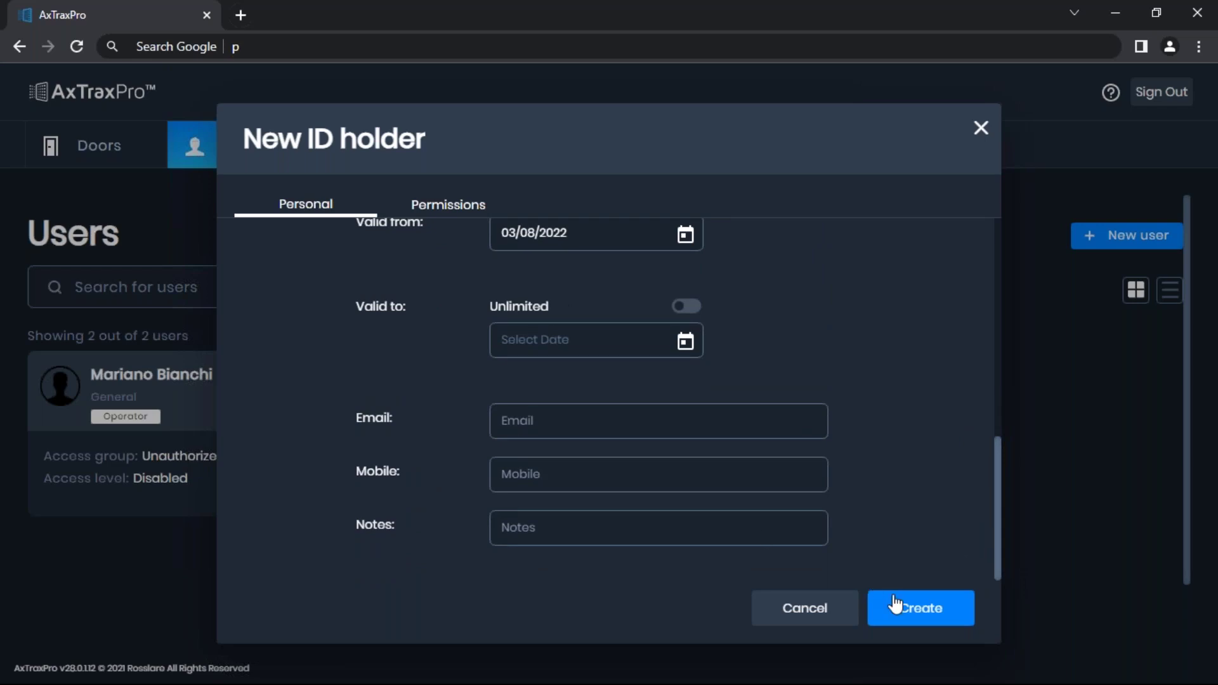
# Step: Add an identity card with facility code 95 and card code 1127, then create the holder
pyautogui.click(461, 213)
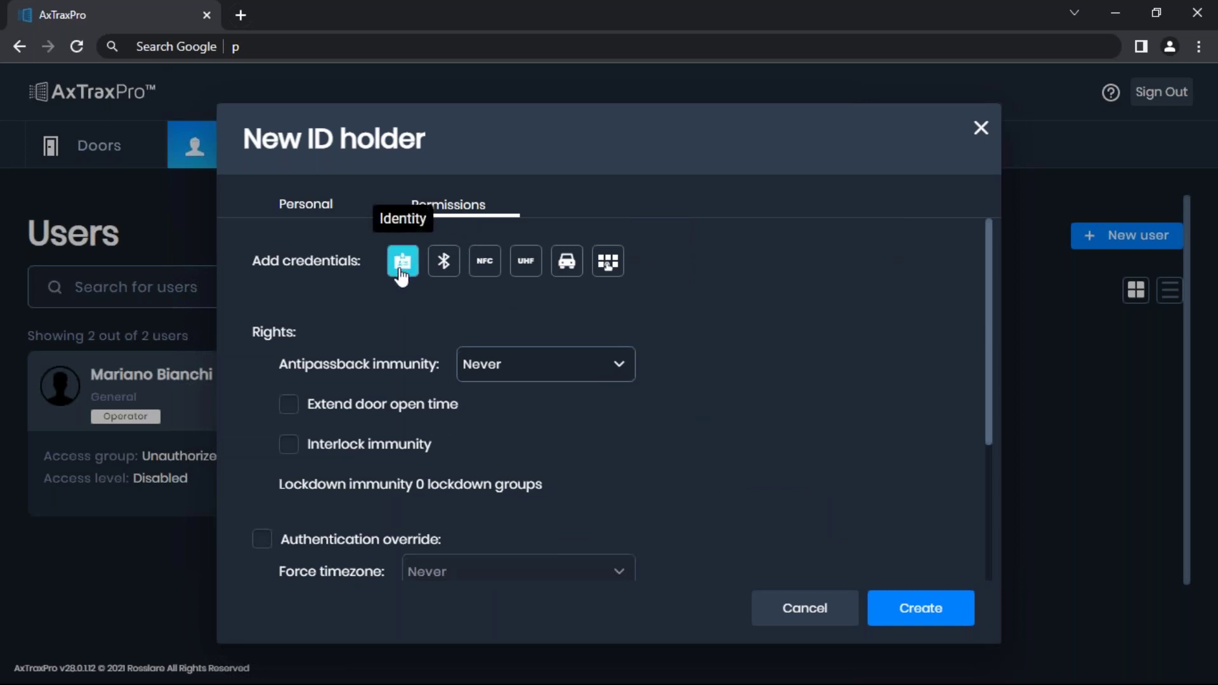
pyautogui.click(401, 274)
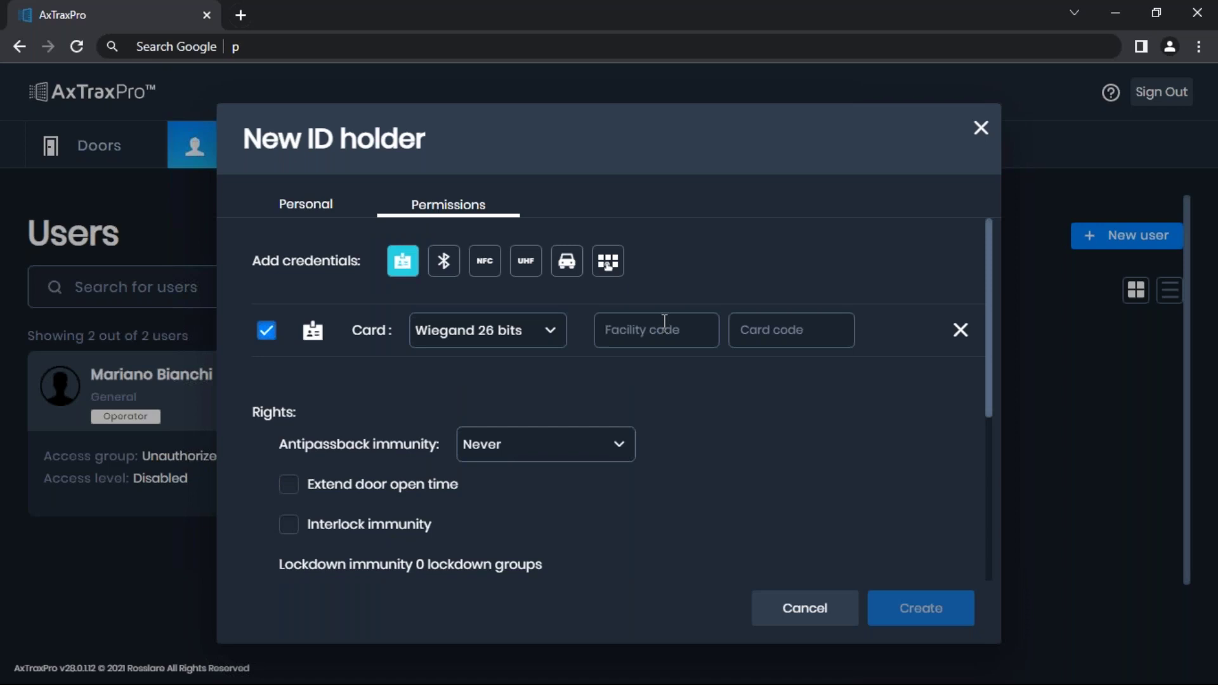
pyautogui.tripleClick(644, 127)
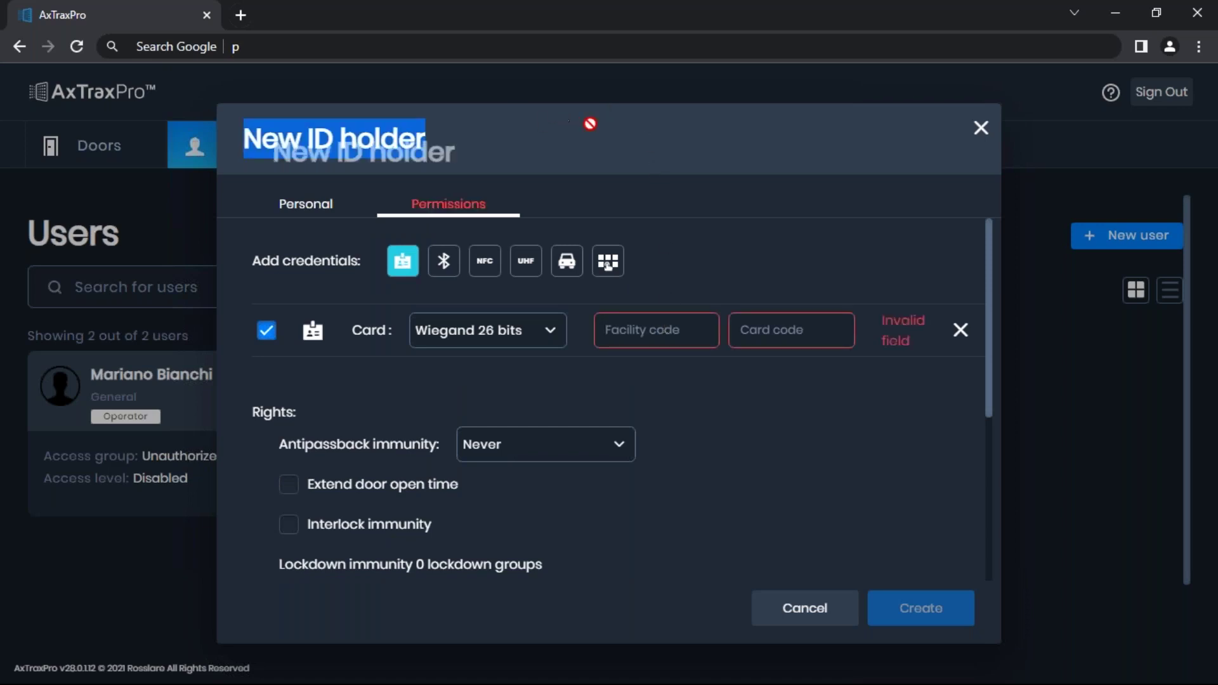
pyautogui.click(630, 329)
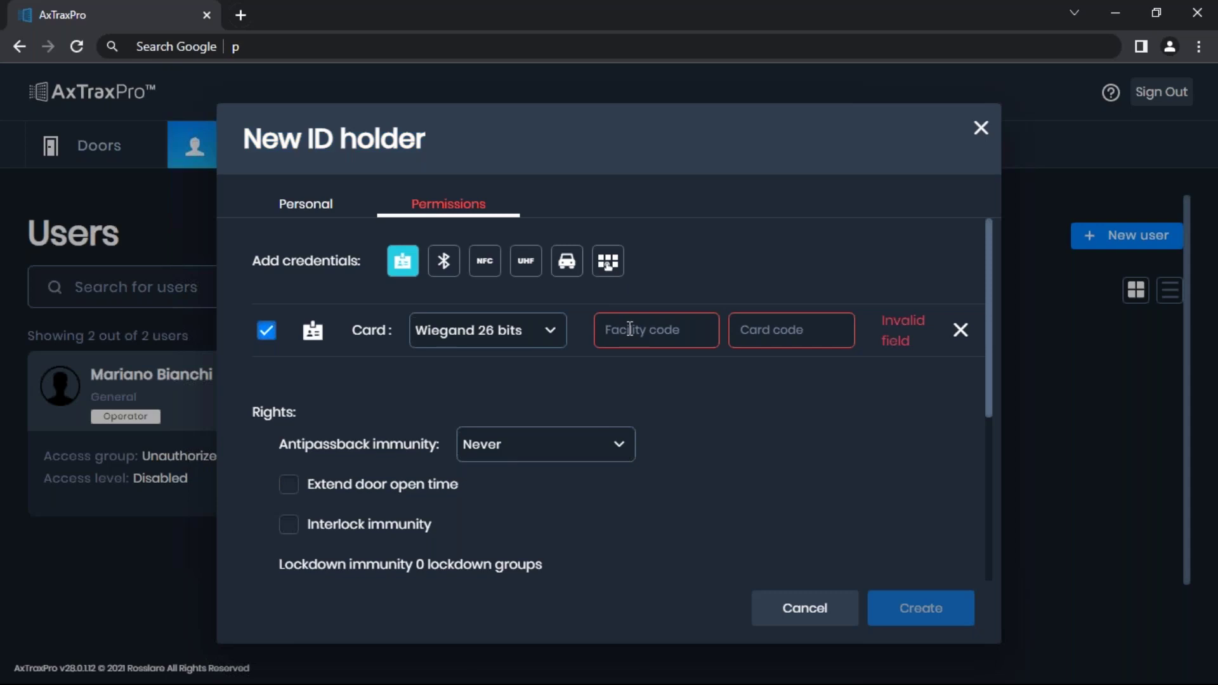
pyautogui.write('95')
pyautogui.click(794, 343)
pyautogui.write('1127')
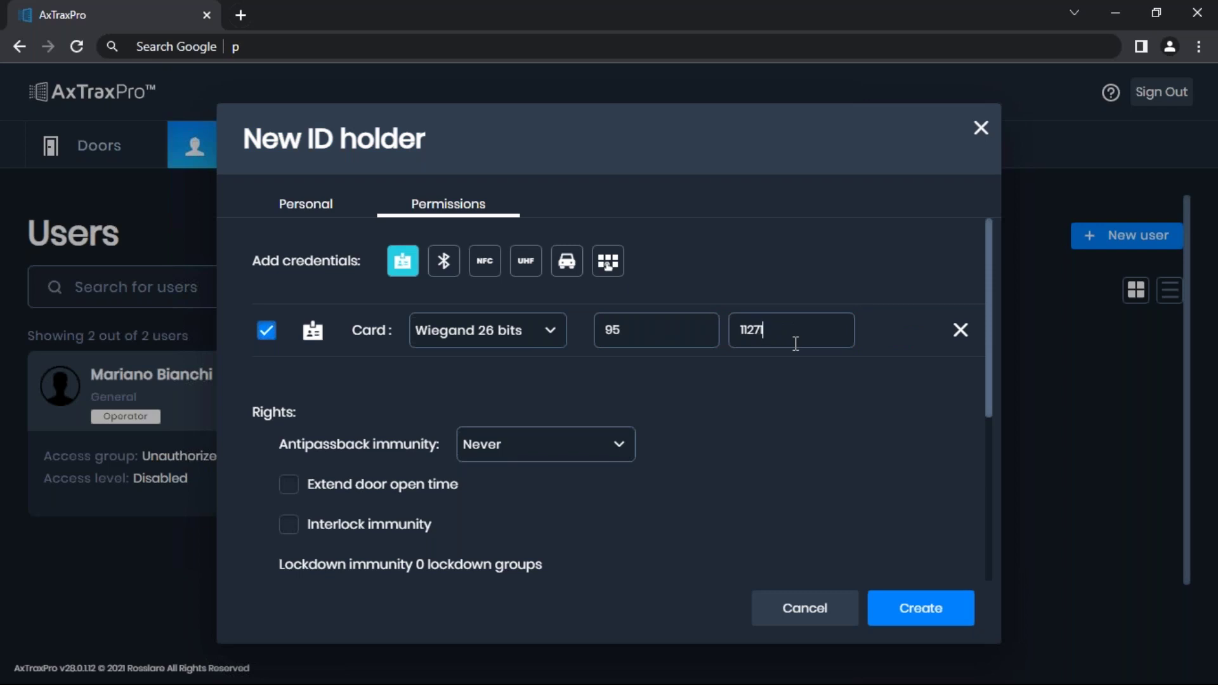
pyautogui.click(918, 611)
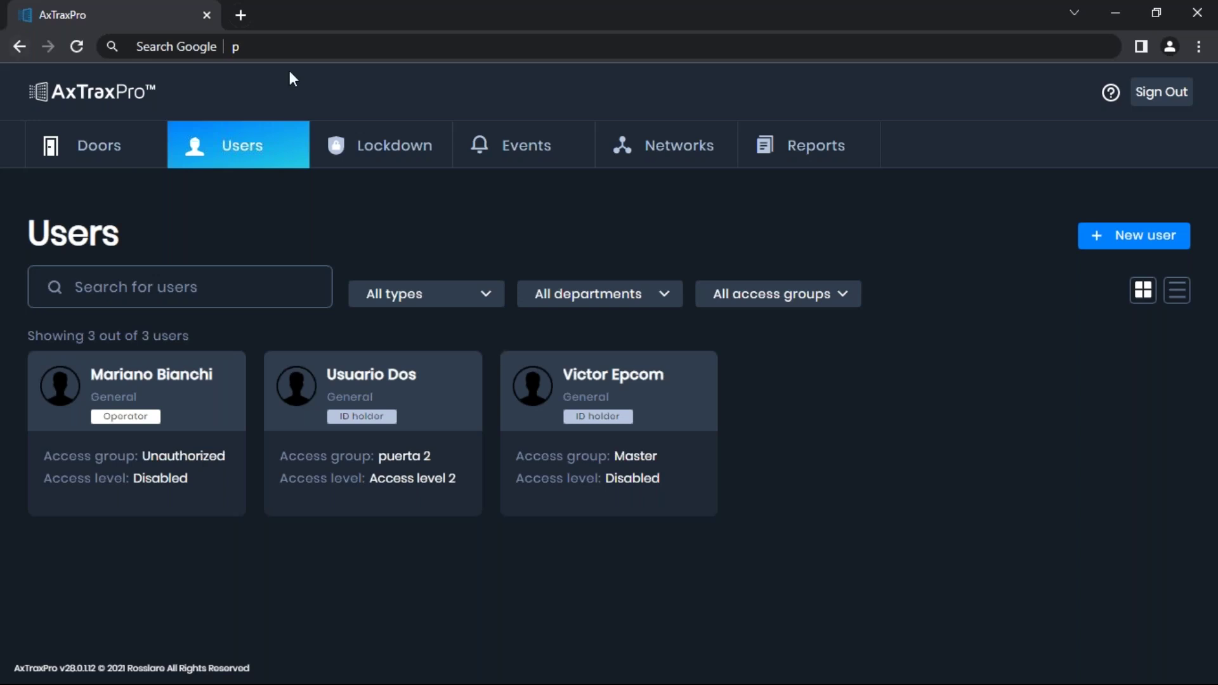
pyautogui.click(491, 149)
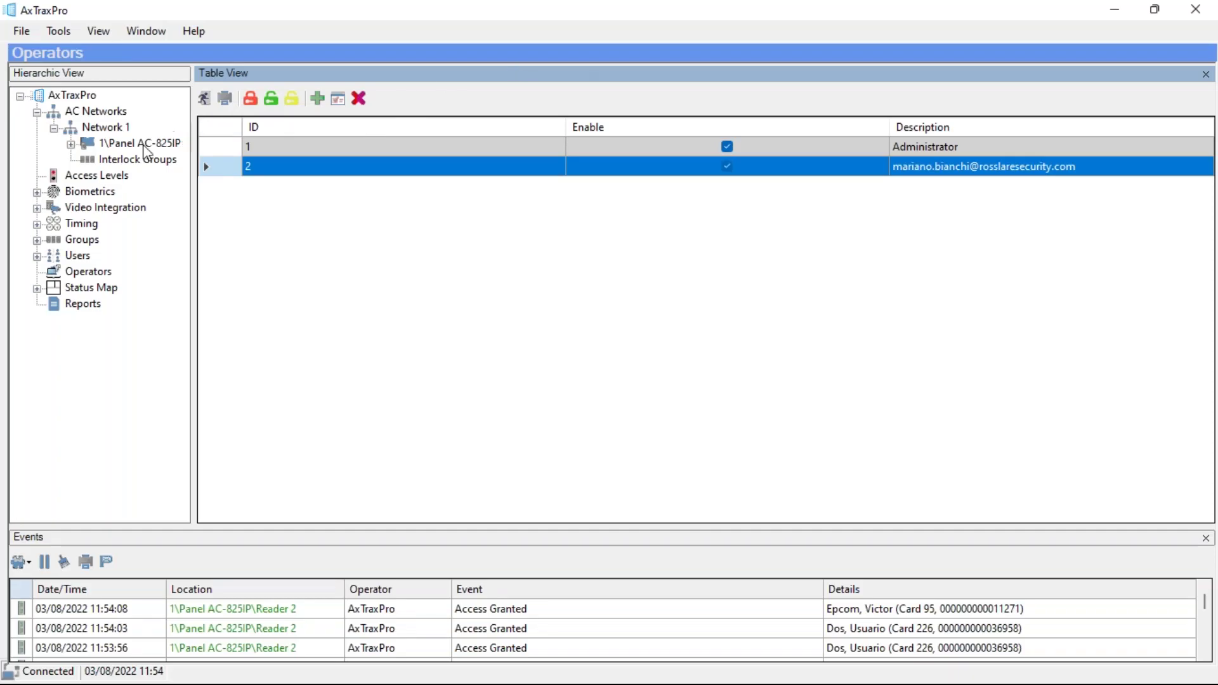
# Step: Show the Access Levels section in the desktop console
pyautogui.click(96, 179)
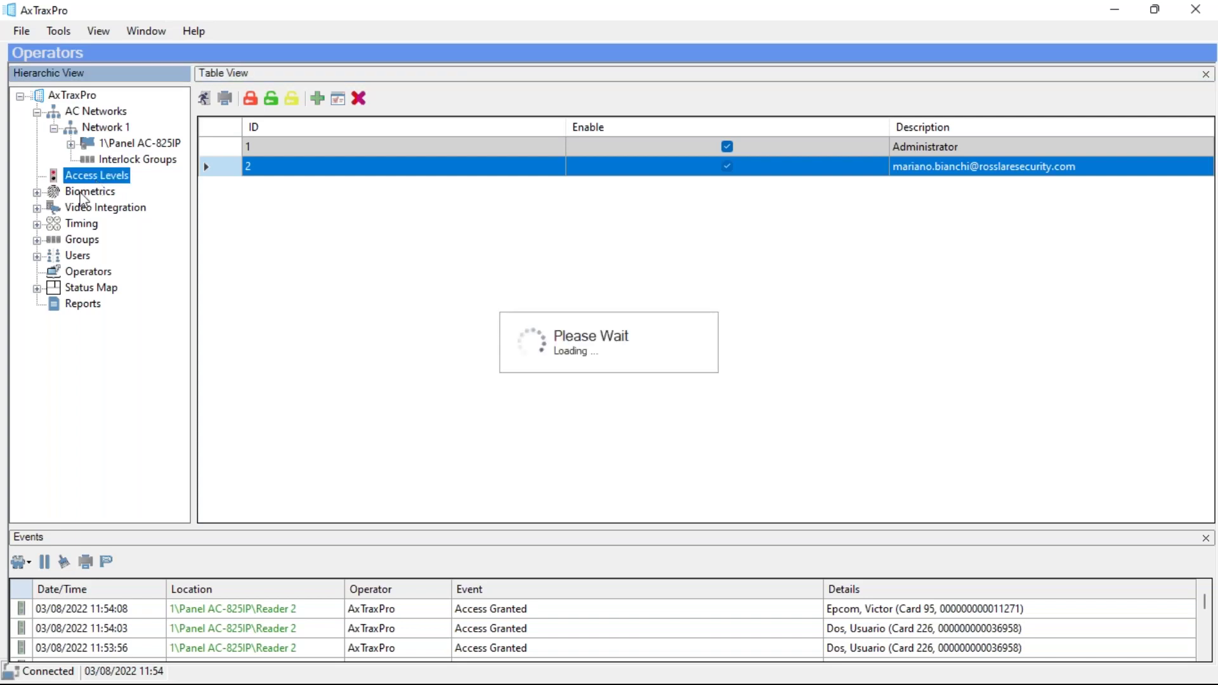
# Step: Open the General department's user list under Users > Departments/Users, enlarging and clearing the events panel
pyautogui.click(38, 257)
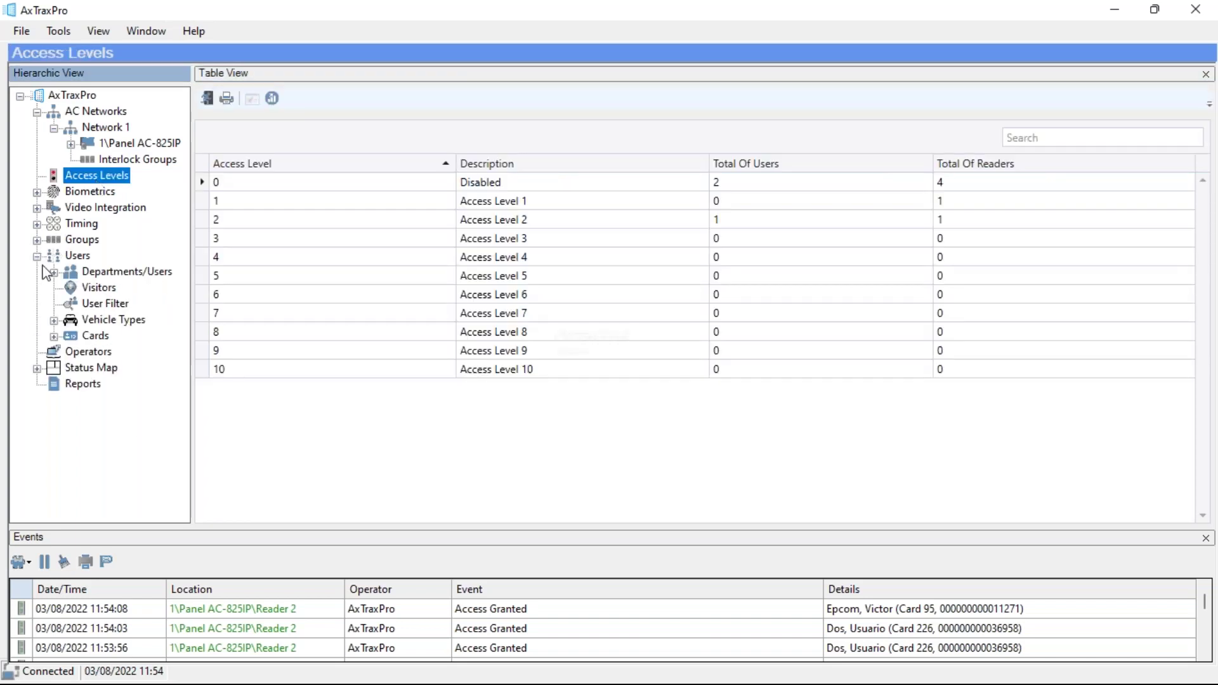
pyautogui.moveTo(206, 531); pyautogui.dragTo(218, 416)
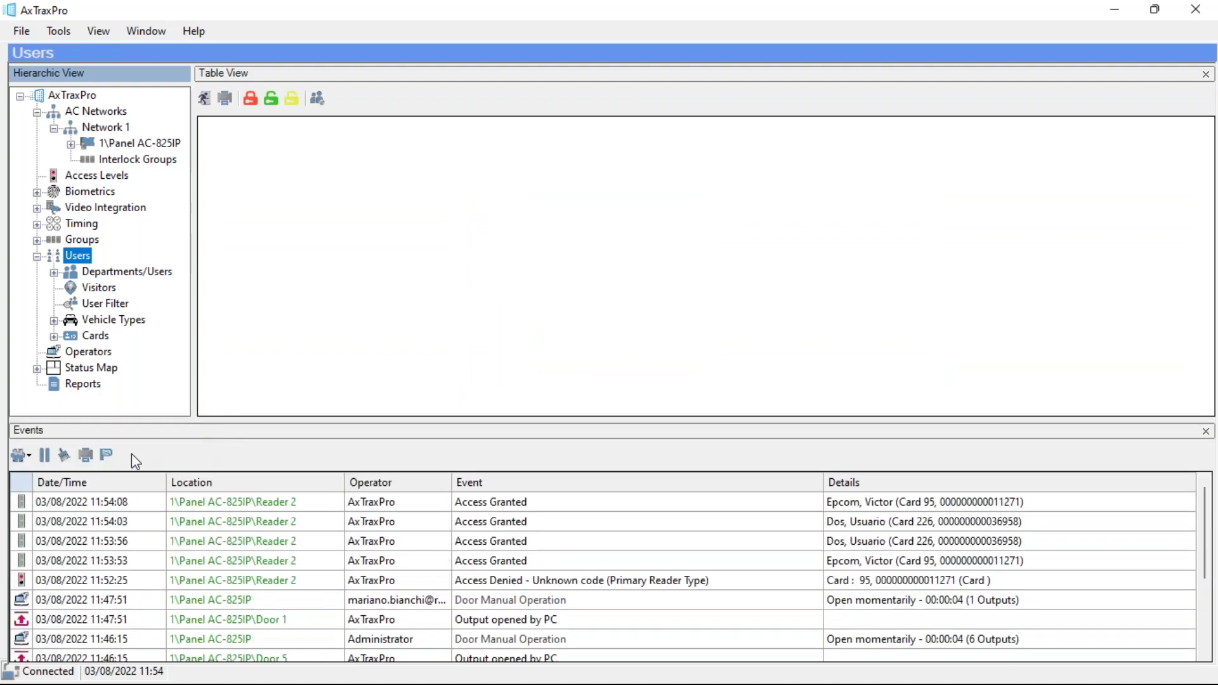
pyautogui.click(65, 454)
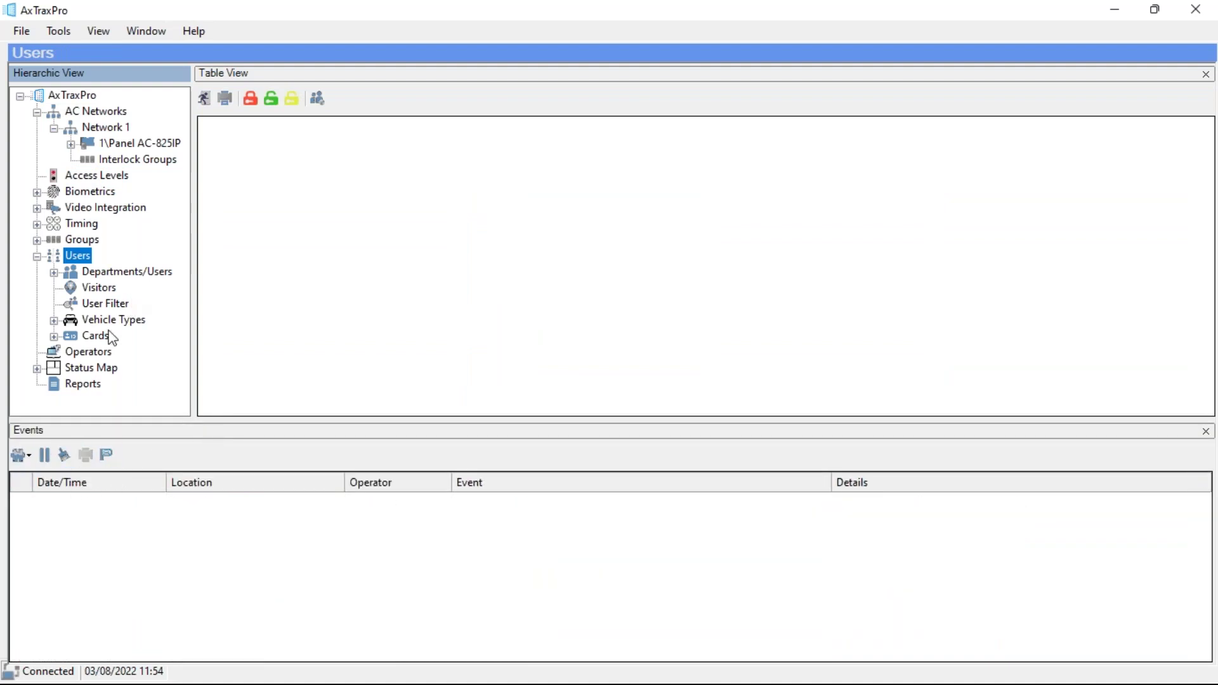
pyautogui.click(54, 272)
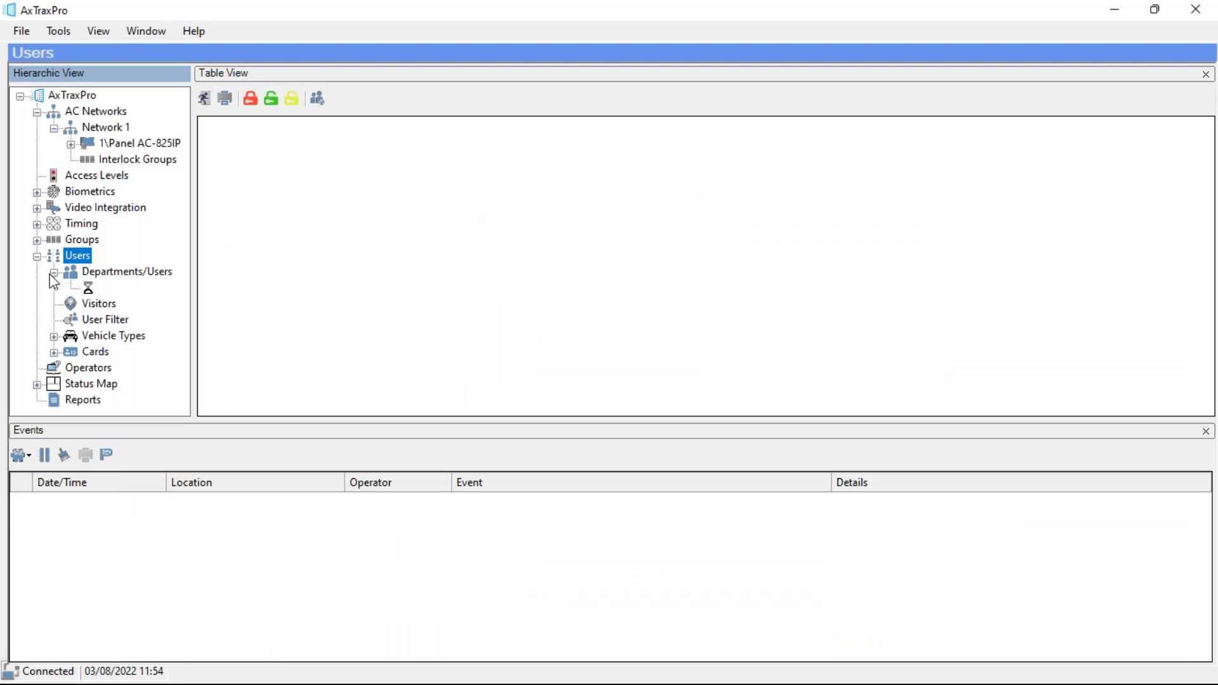
pyautogui.click(107, 291)
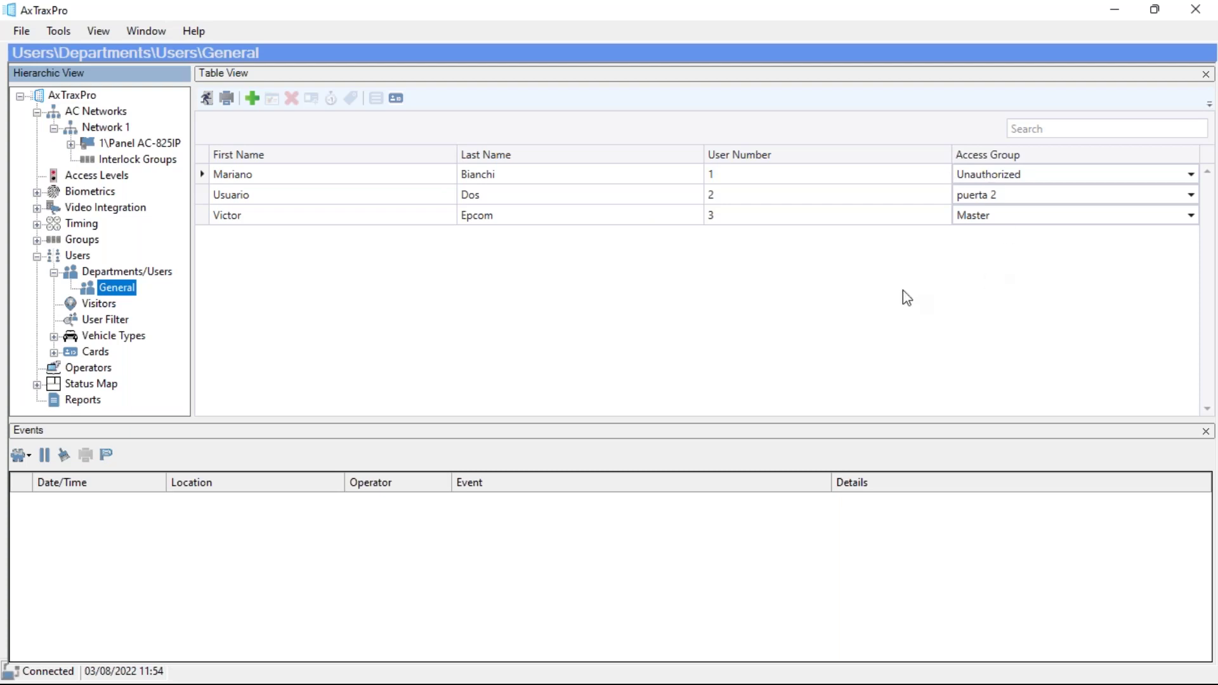
# Step: Change user 1's access group from Unauthorized to puerta 1
pyautogui.click(1007, 177)
pyautogui.click(1011, 183)
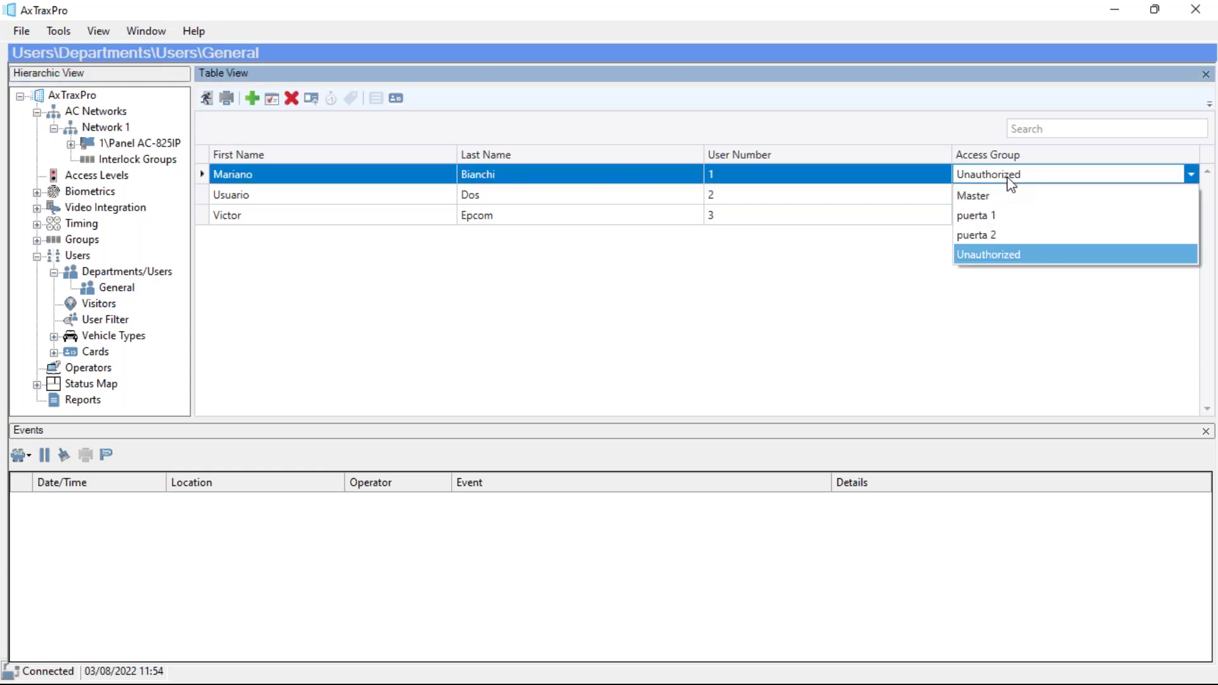
pyautogui.click(1001, 217)
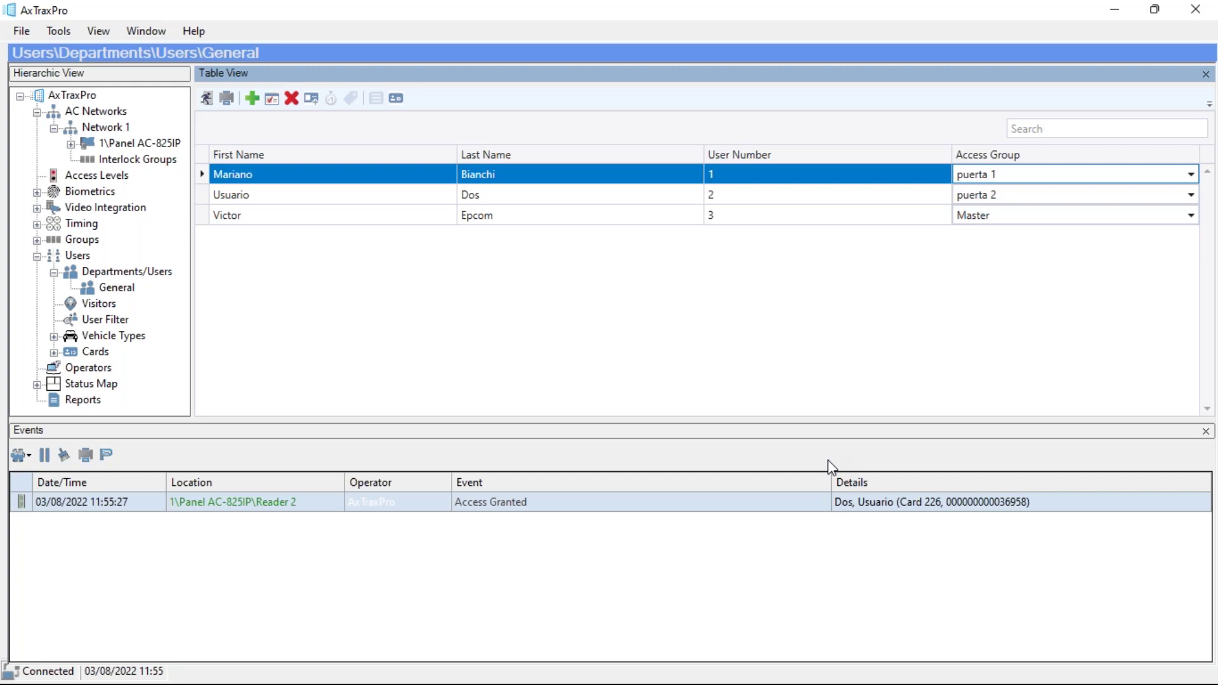
# Step: Select the second user and open their properties for editing
pyautogui.click(202, 194)
pyautogui.click(272, 99)
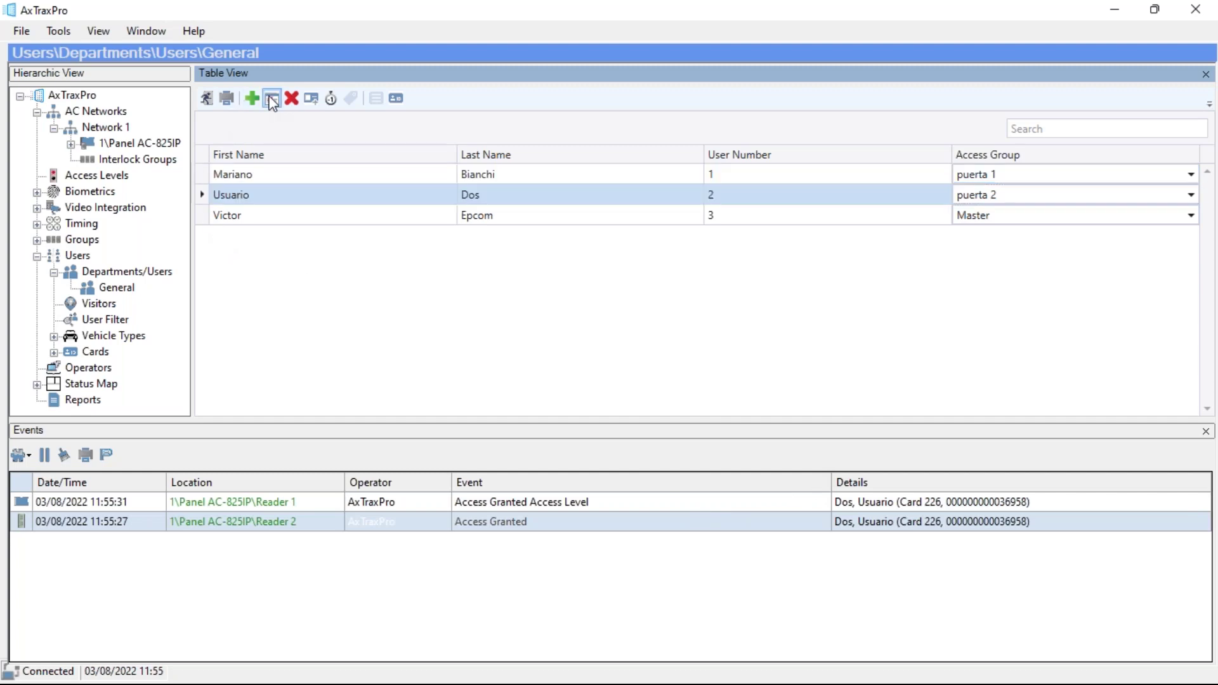
pyautogui.click(566, 413)
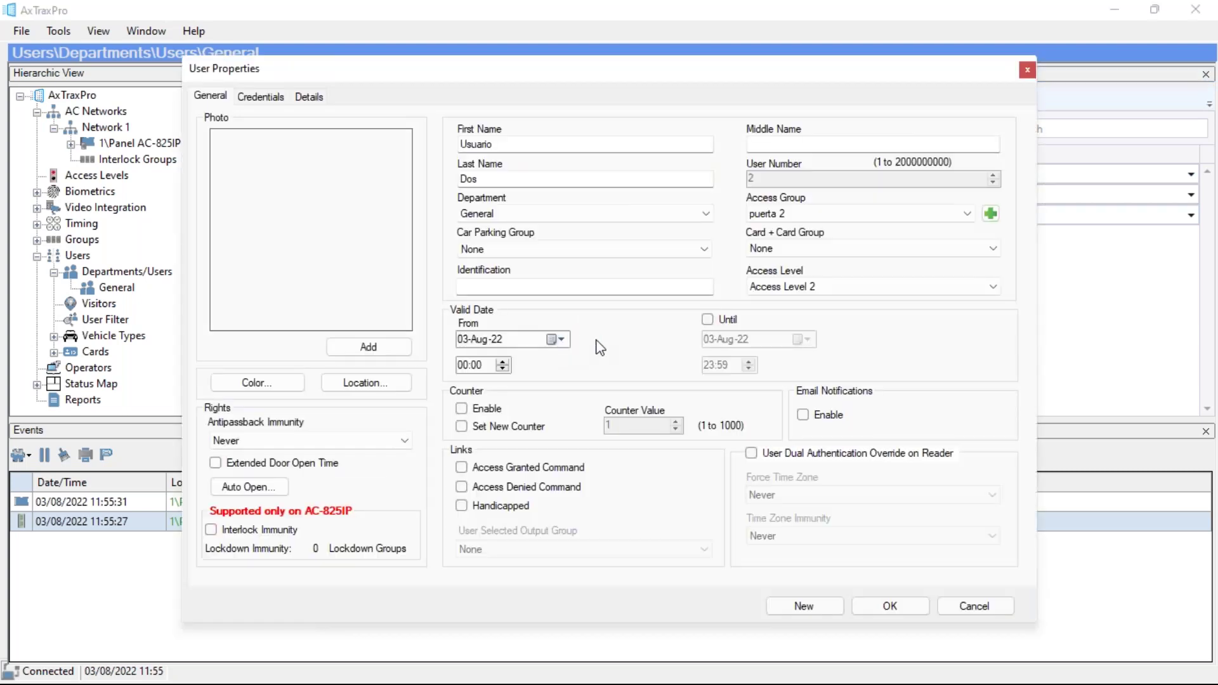
# Step: Set the second user's access level to Disabled and save
pyautogui.click(818, 287)
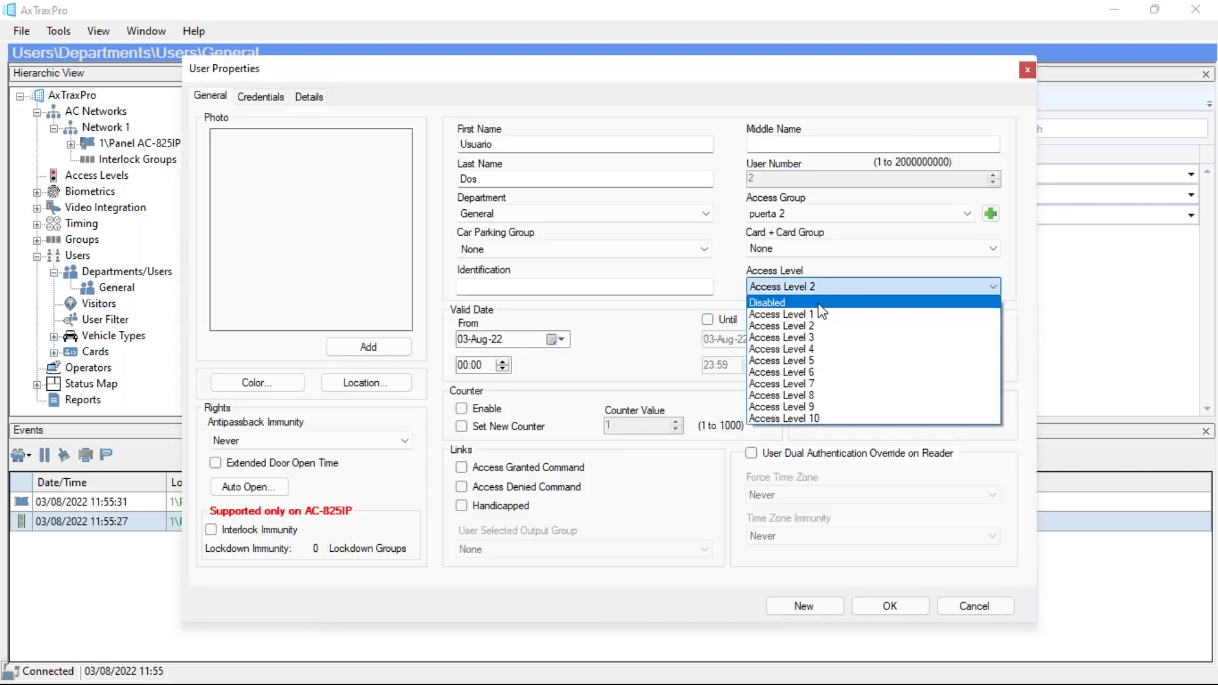
pyautogui.click(819, 303)
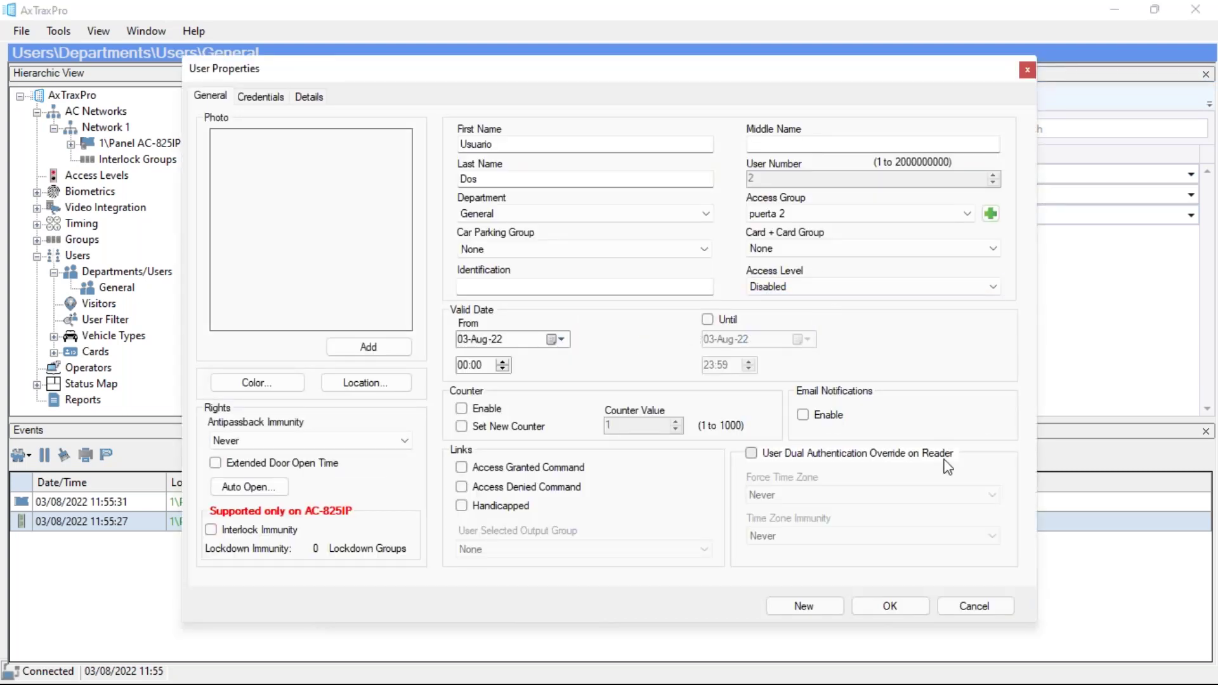
pyautogui.click(890, 606)
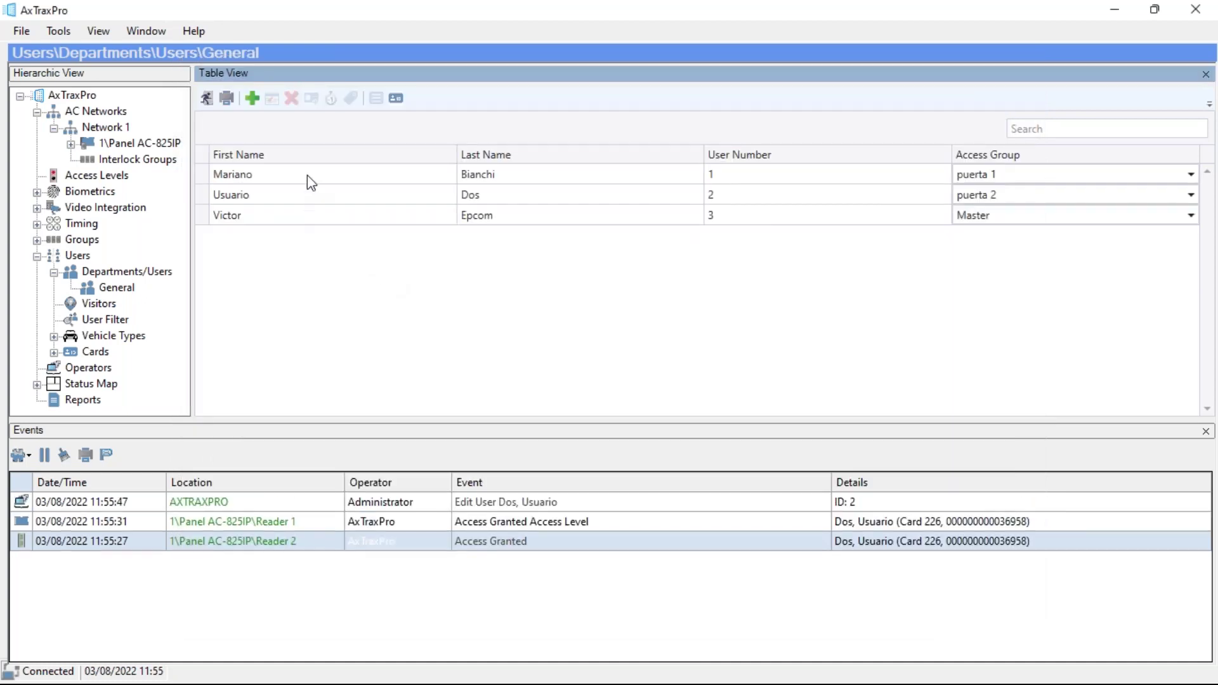
# Step: Review the first user's properties without changes, then clear the events list
pyautogui.click(307, 174)
pyautogui.click(280, 101)
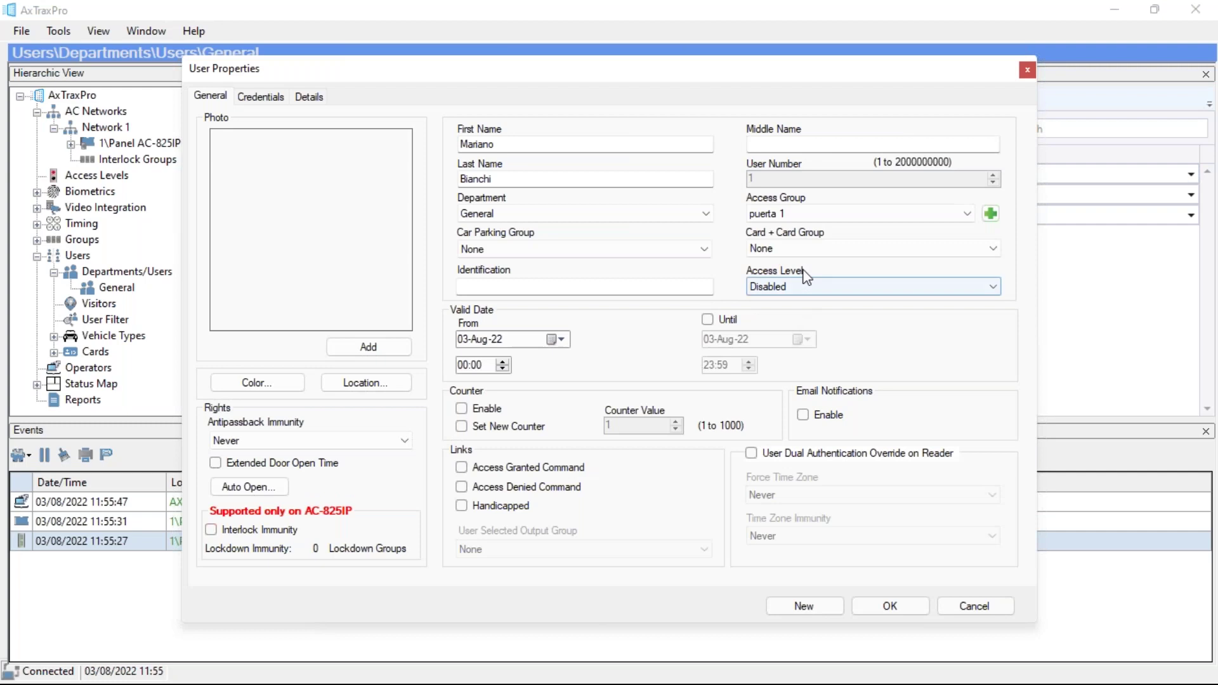
pyautogui.click(813, 606)
pyautogui.click(64, 455)
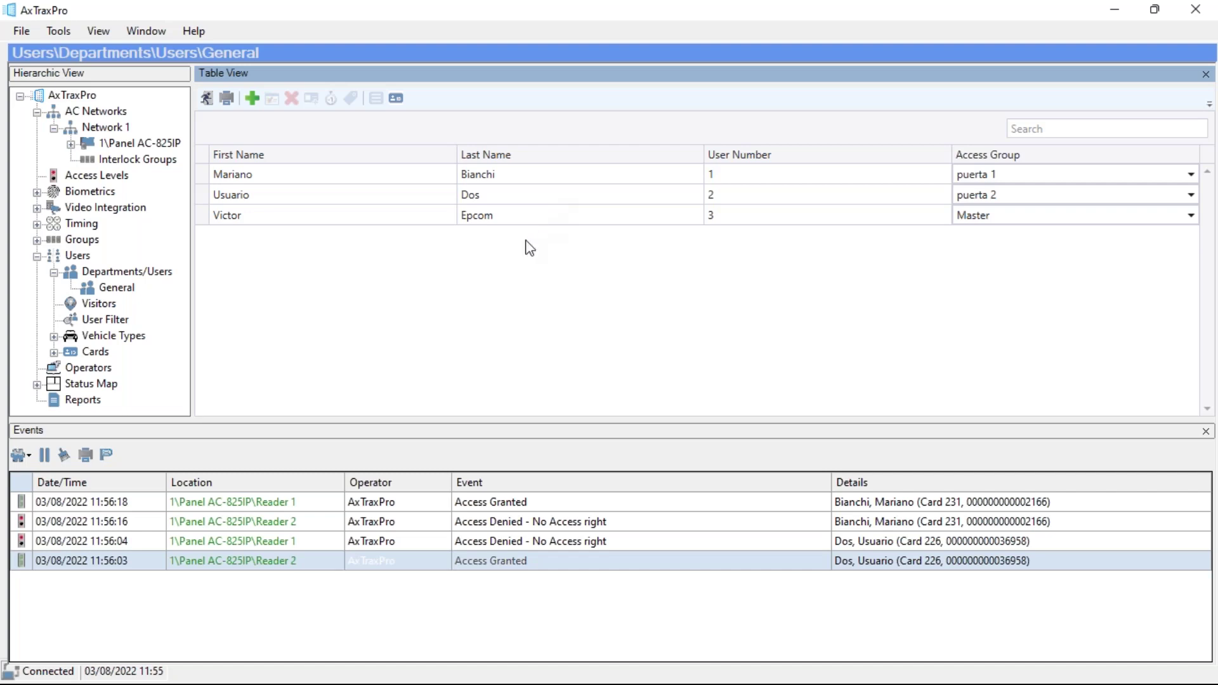
# Step: In the Access Levels table, inspect Access Level 1's assigned readers and cancel without changes
pyautogui.click(92, 181)
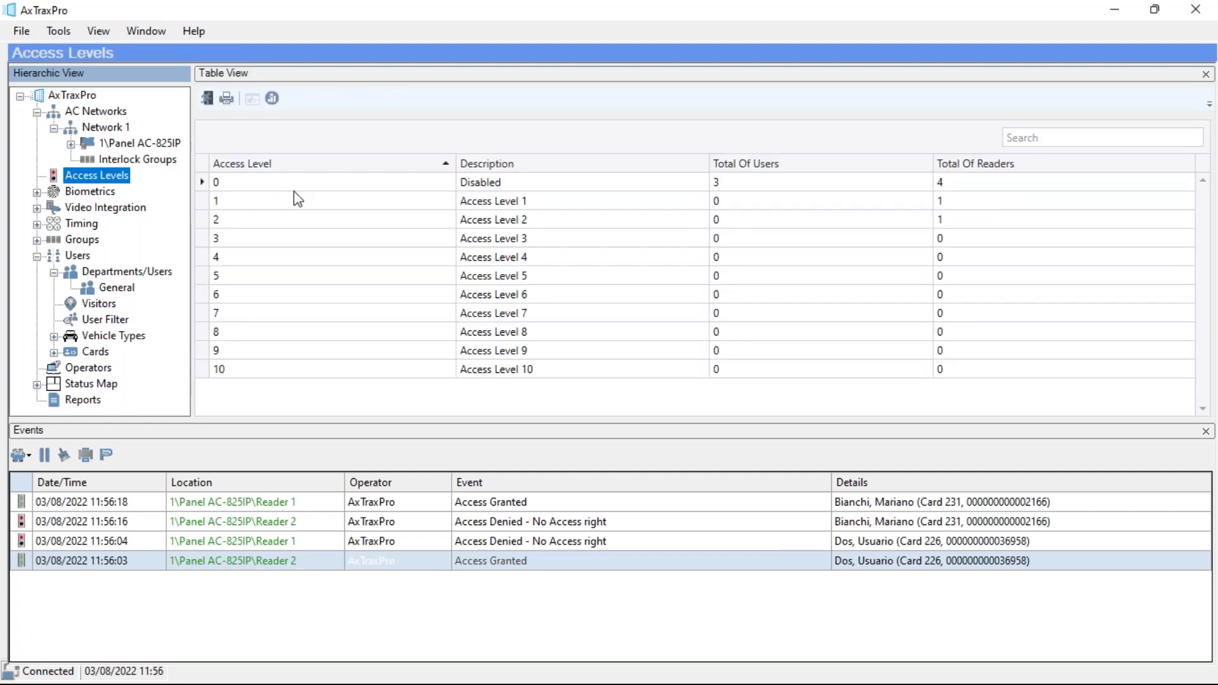
pyautogui.click(288, 203)
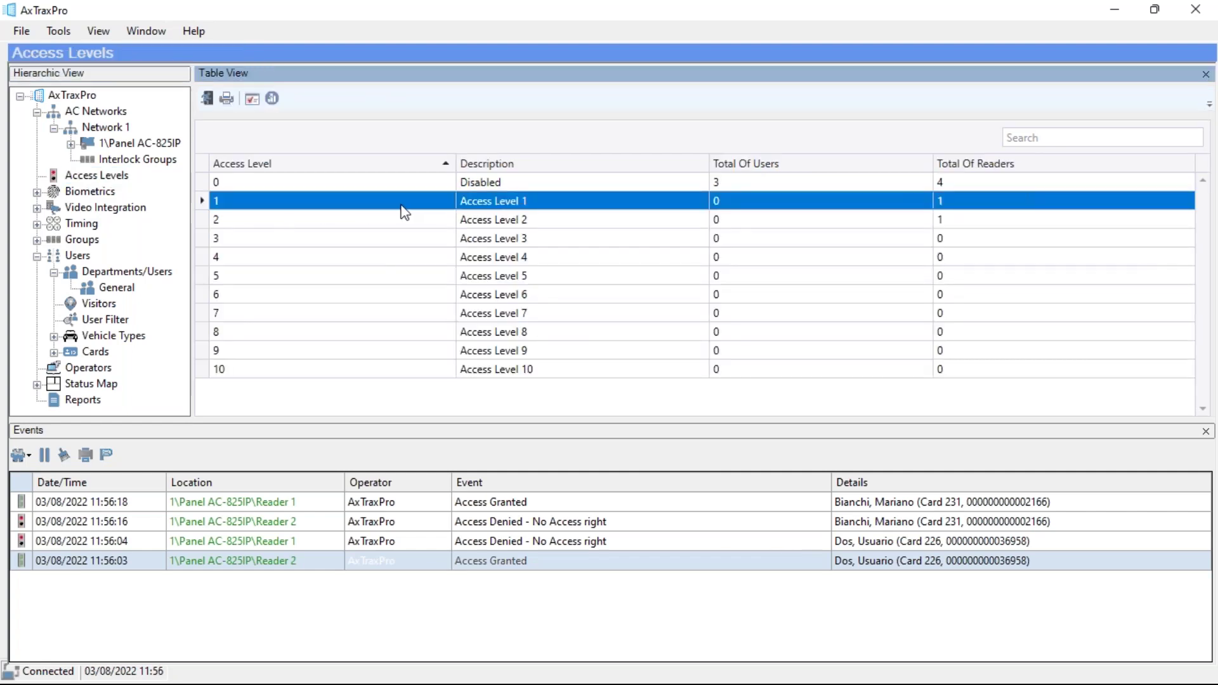
pyautogui.click(251, 100)
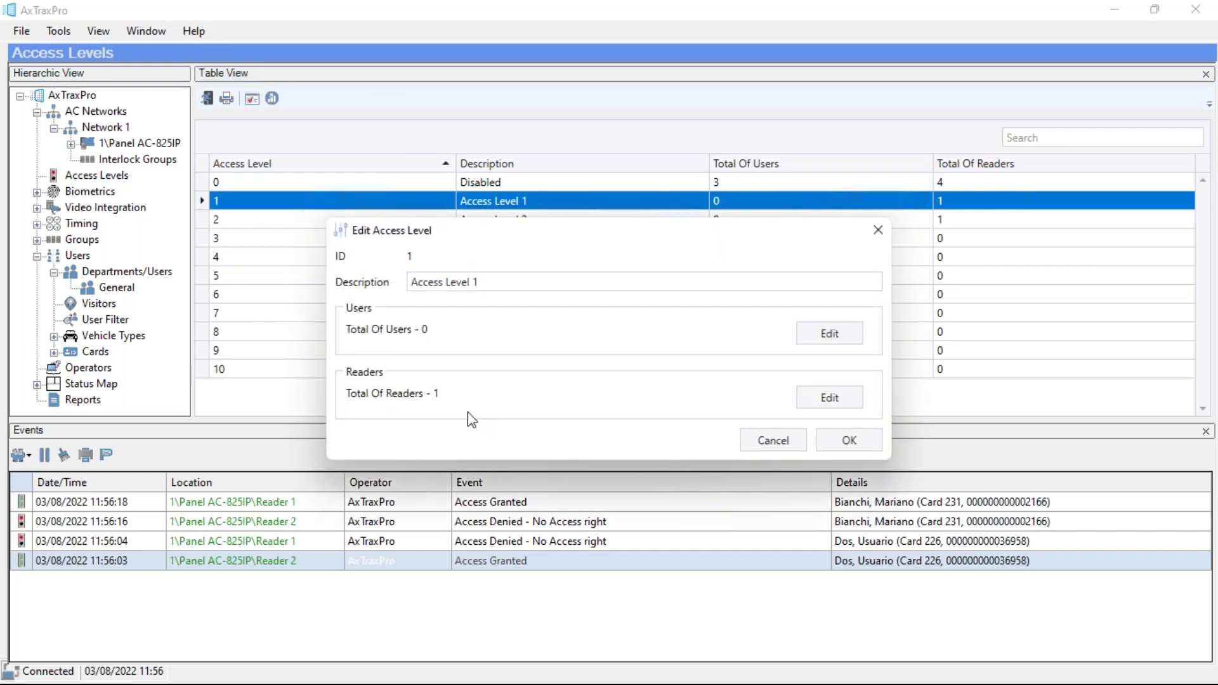
pyautogui.click(848, 401)
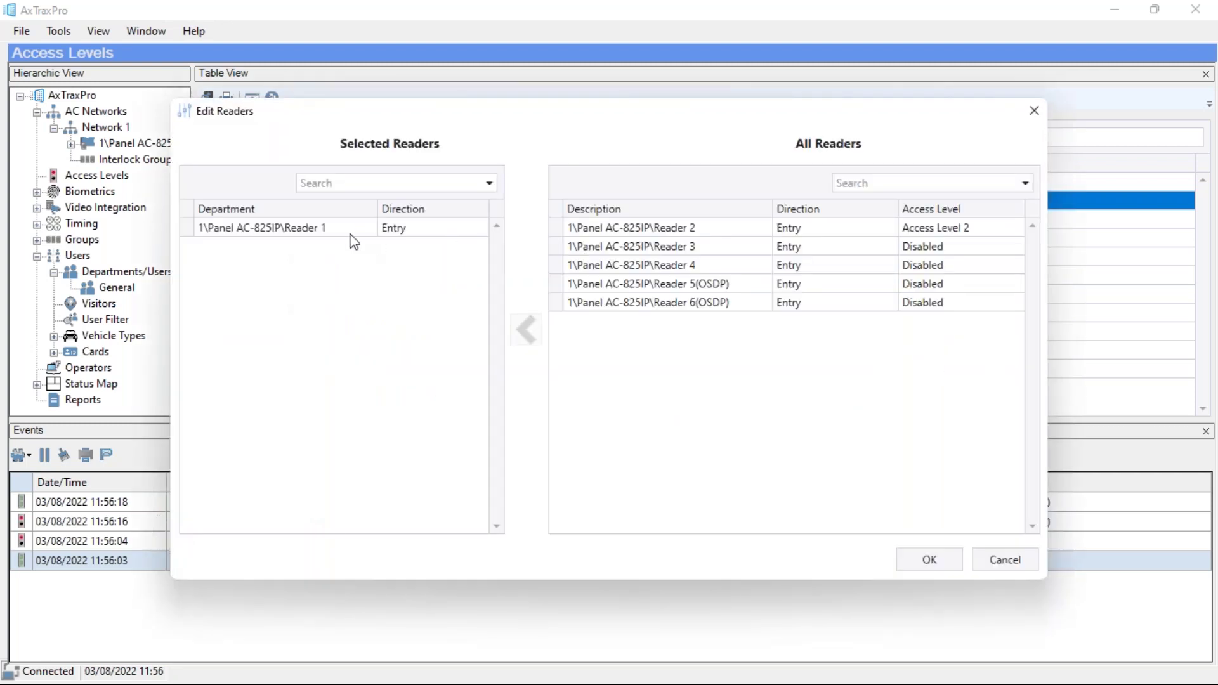
pyautogui.click(1004, 558)
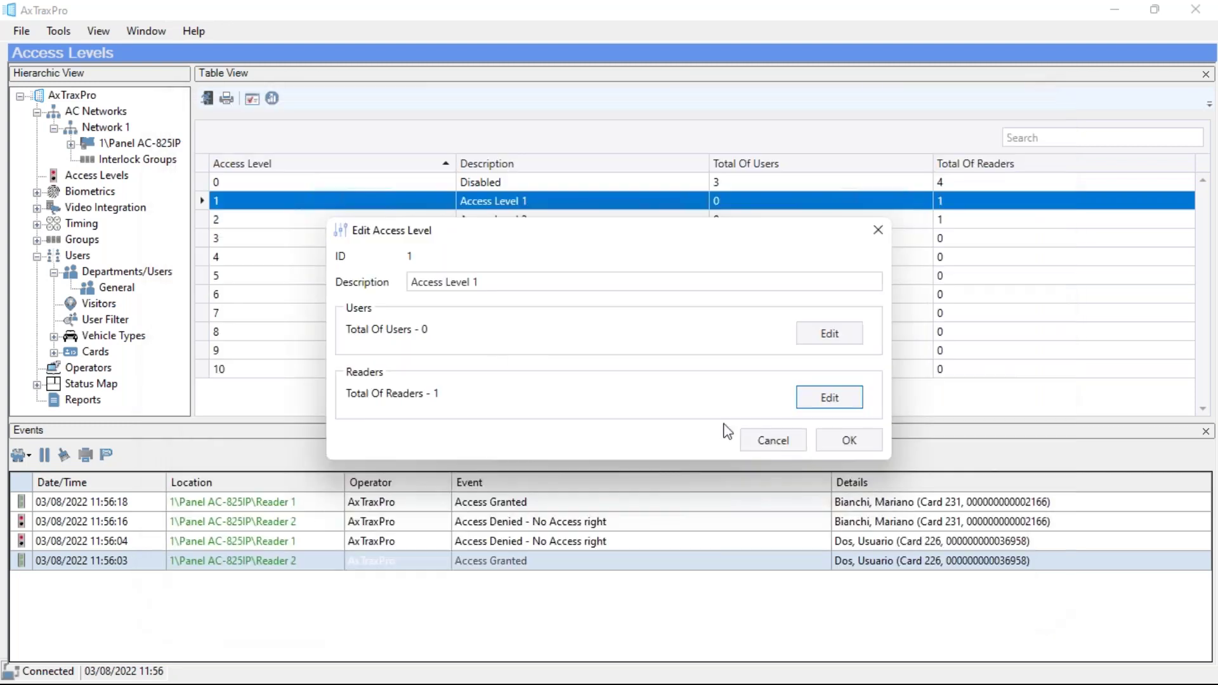
pyautogui.click(785, 441)
# Step: Inspect Access Level 2's readers and cancel without changes
pyautogui.click(313, 219)
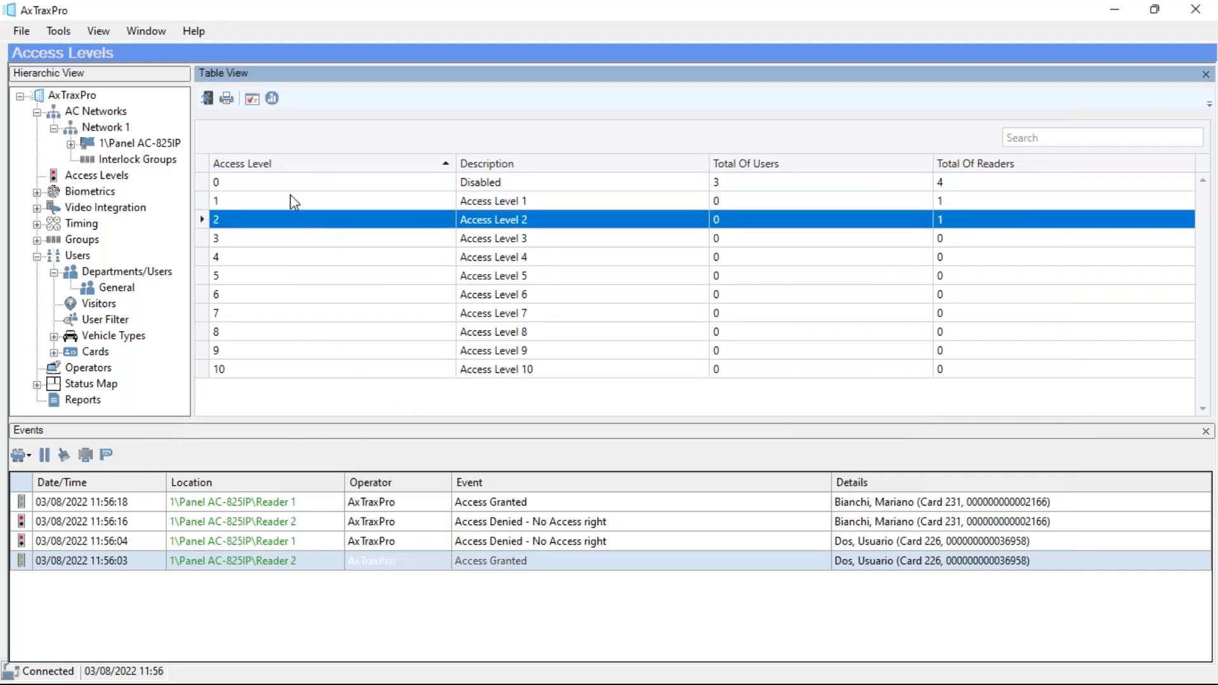
pyautogui.click(251, 99)
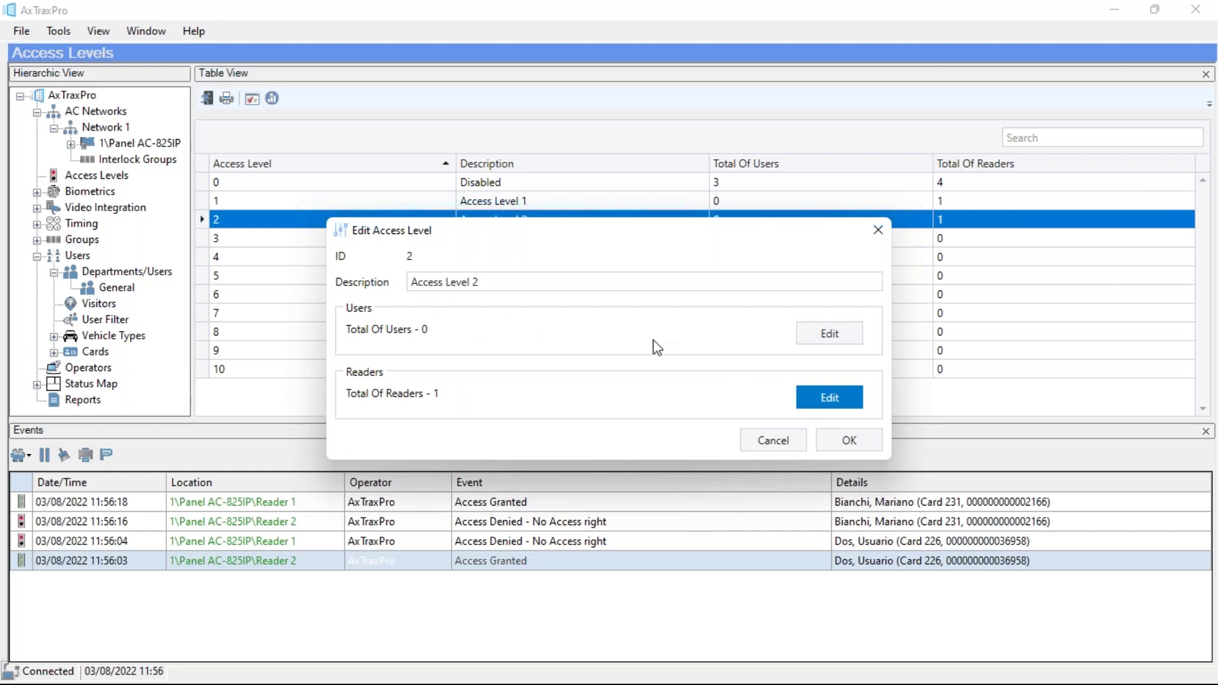
pyautogui.click(986, 560)
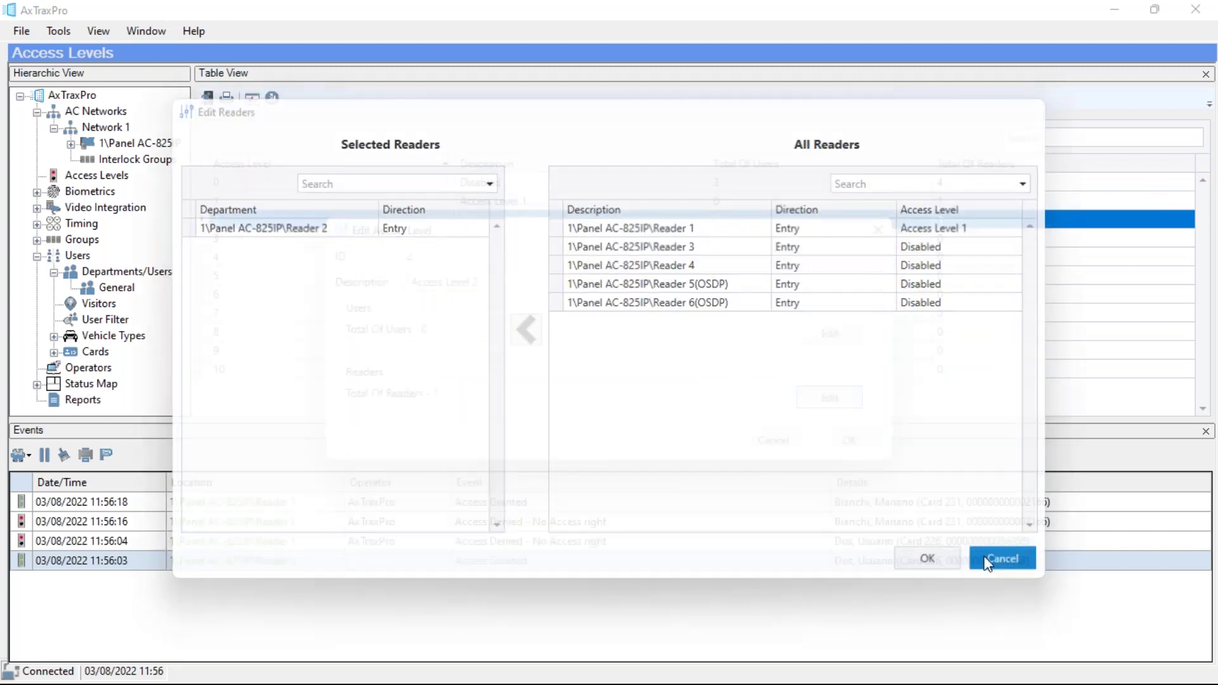
pyautogui.click(794, 442)
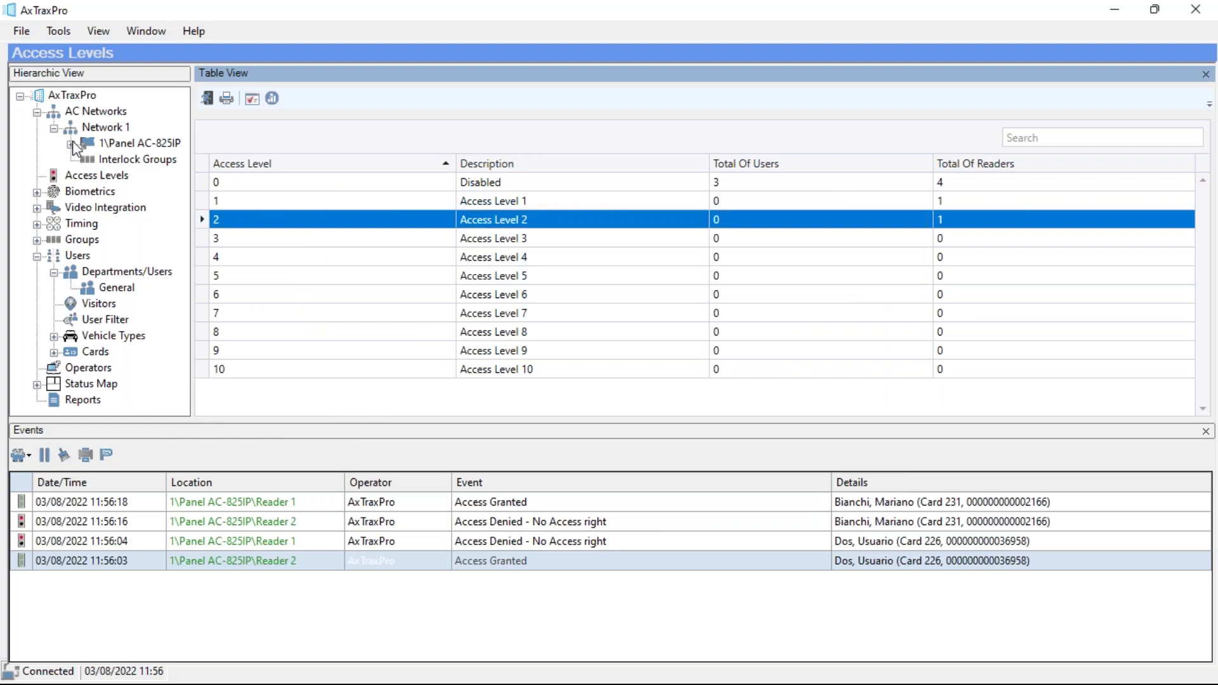
pyautogui.click(129, 293)
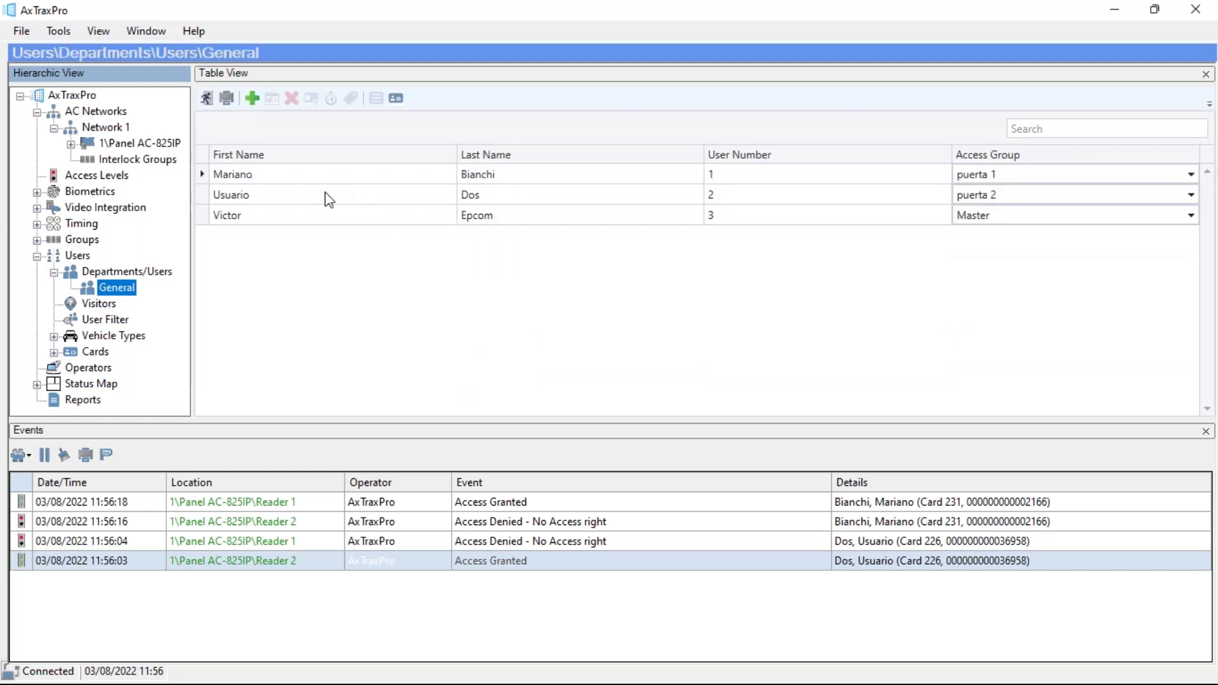
# Step: Set the first user's access level to Access Level 2
pyautogui.click(234, 182)
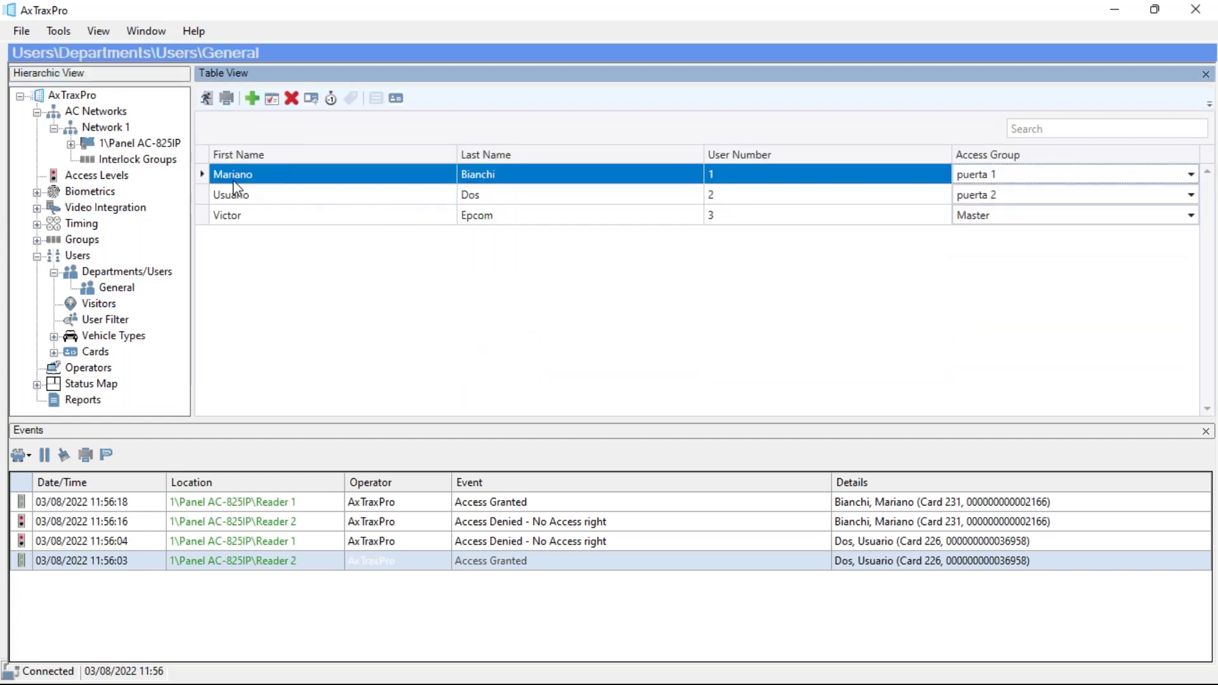
pyautogui.click(272, 100)
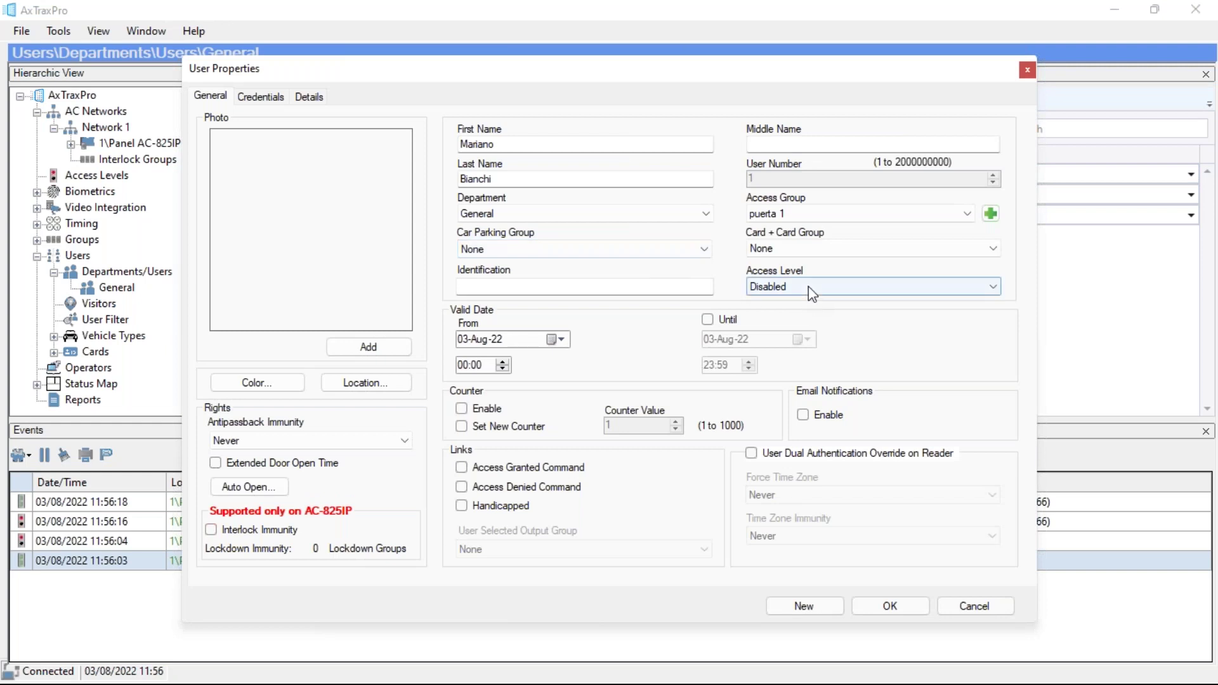
pyautogui.click(808, 287)
pyautogui.click(818, 326)
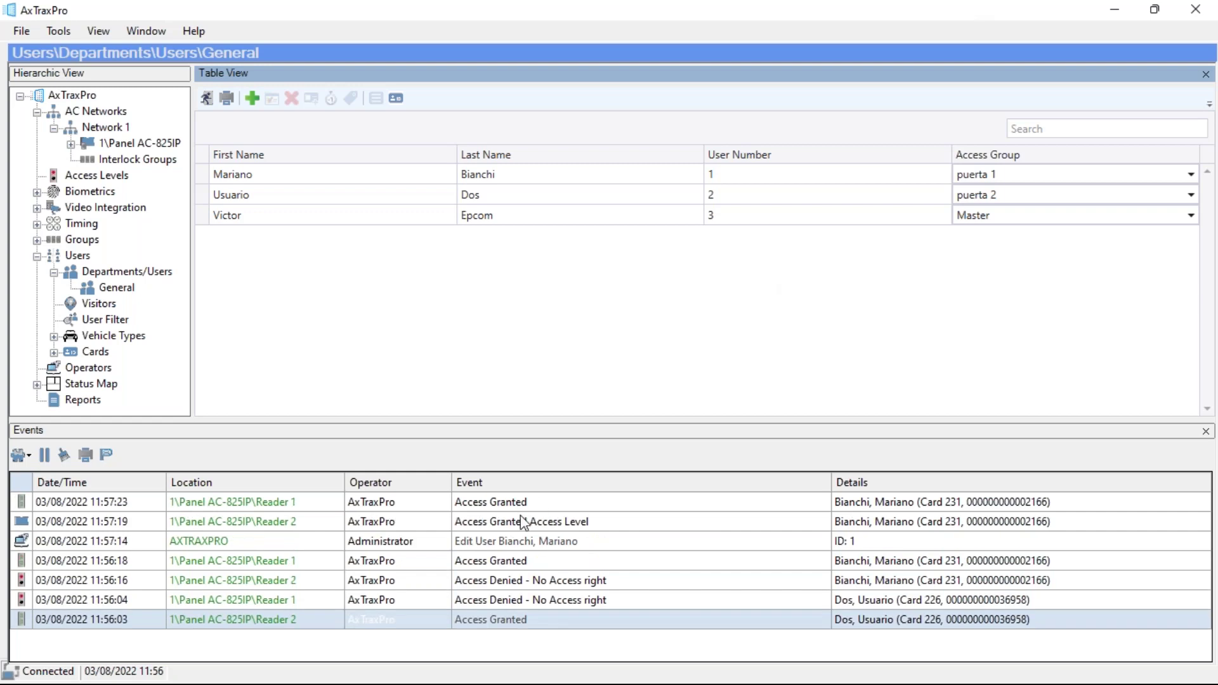
# Step: Check the newest Access Granted events in the events list
pyautogui.click(515, 525)
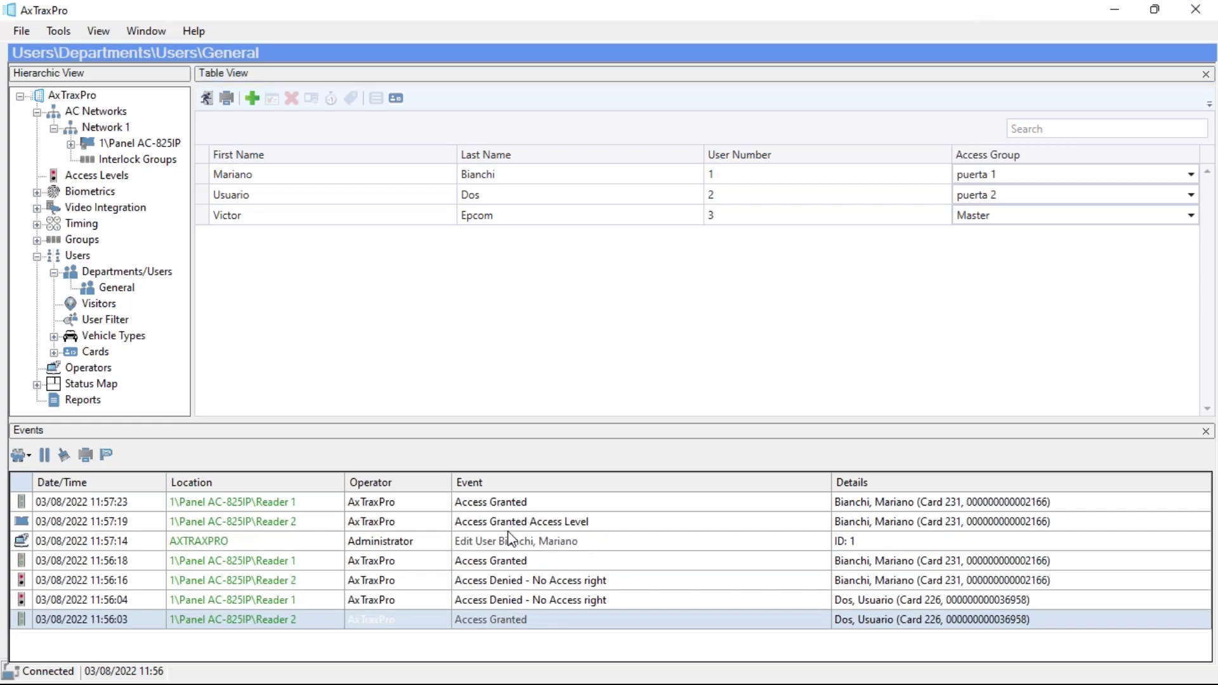
pyautogui.click(379, 505)
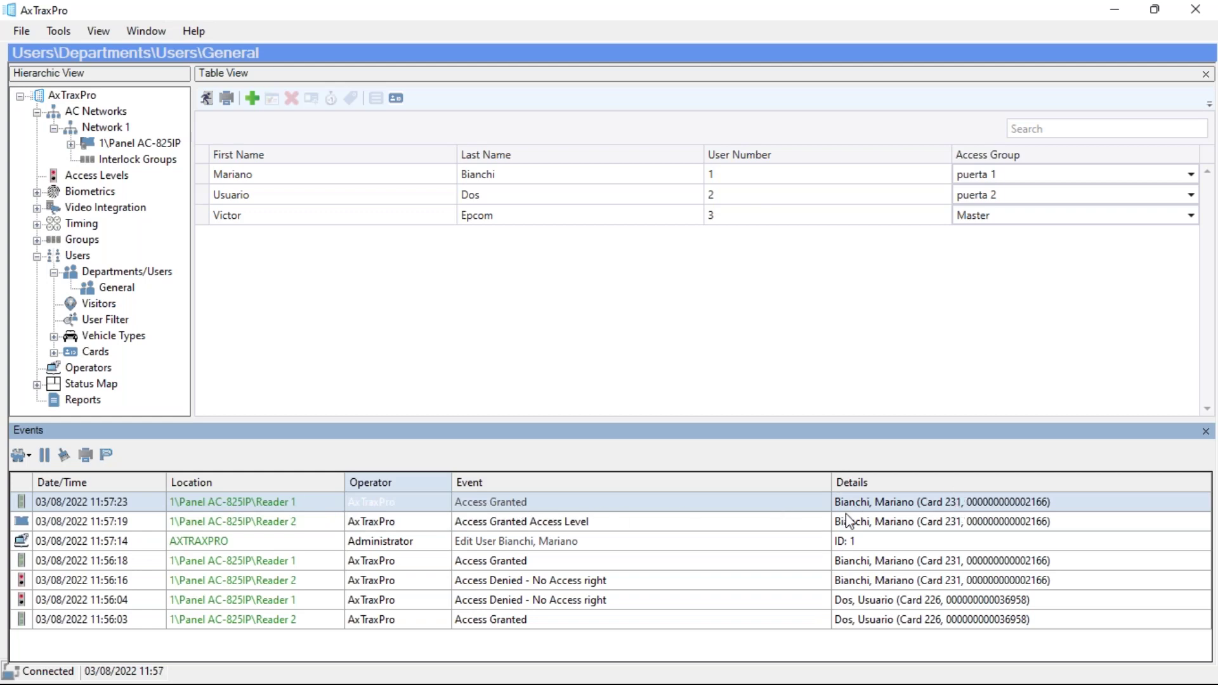
pyautogui.click(272, 521)
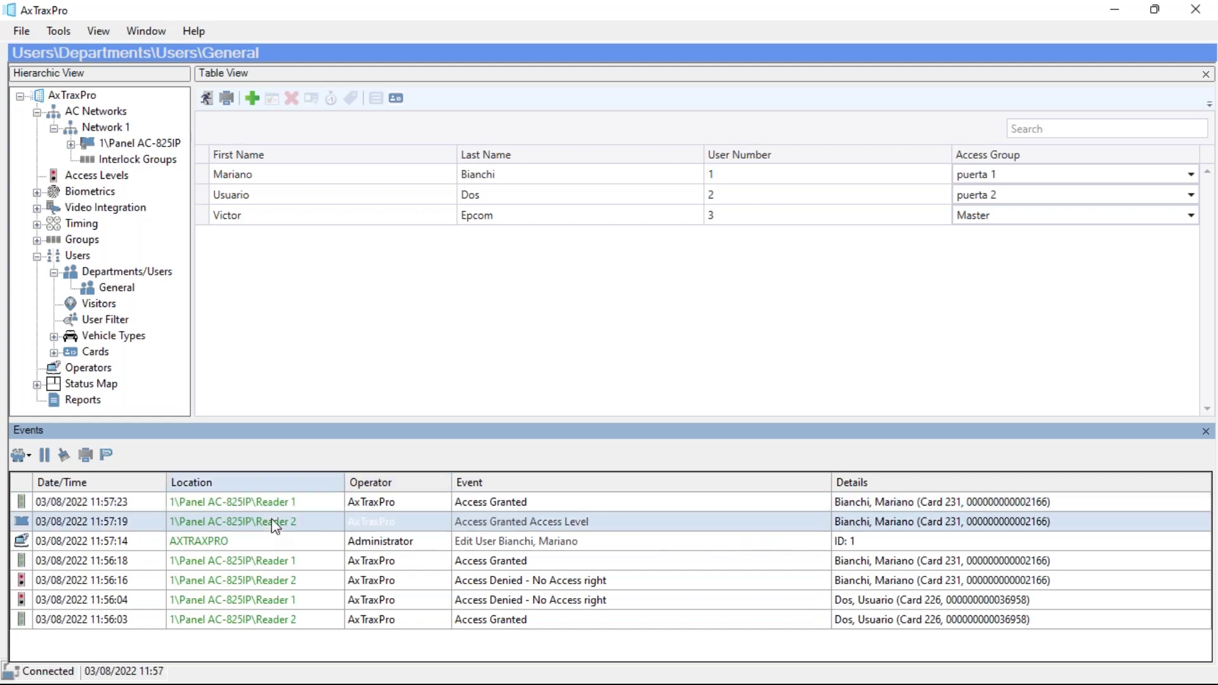